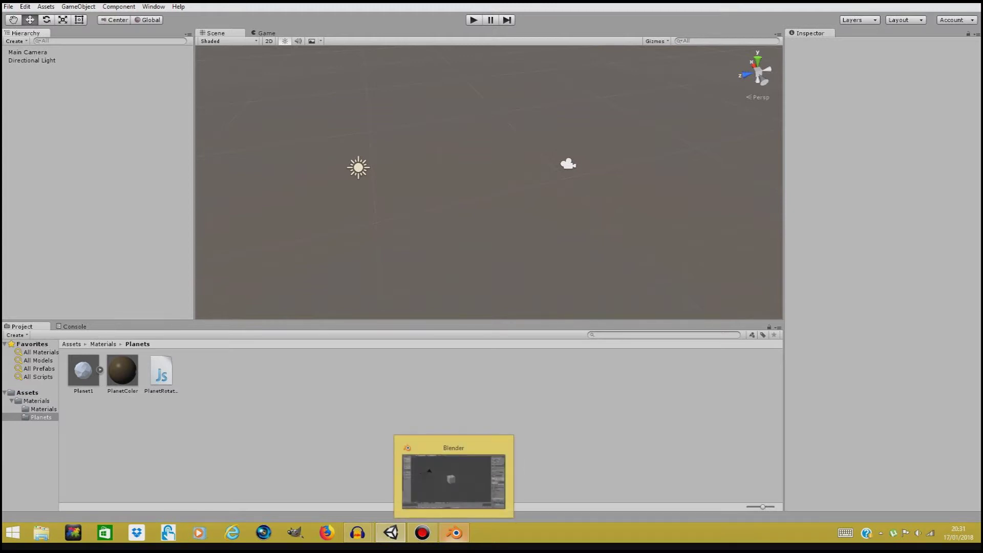
Switch to Blender and delete the default camera, cube and lamp from the scene.
{"action": "left_click", "coordinate": [455, 533]}
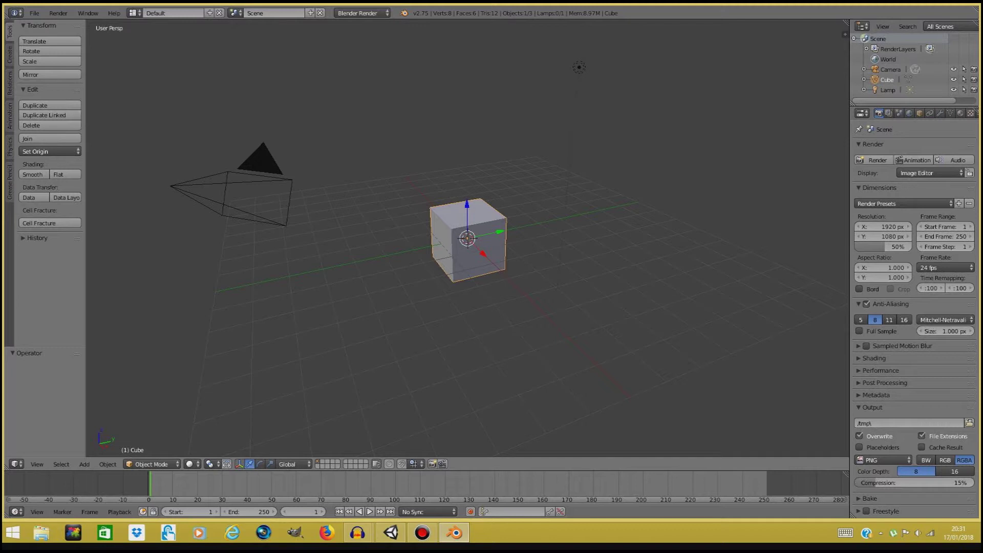
{"action": "key", "text": "ctrl+b"}
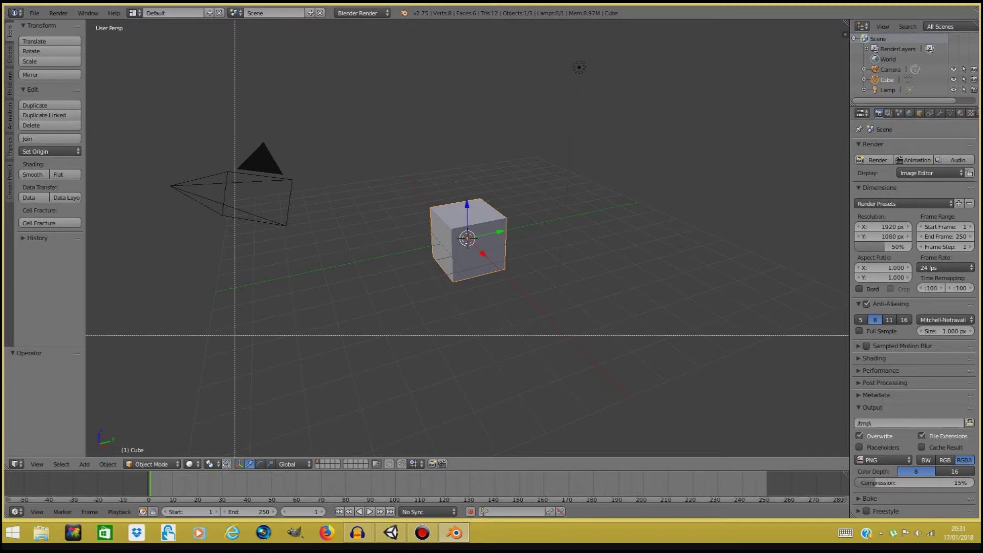
{"action": "left_click_drag", "start_coordinate": [222, 365], "coordinate": [723, 44]}
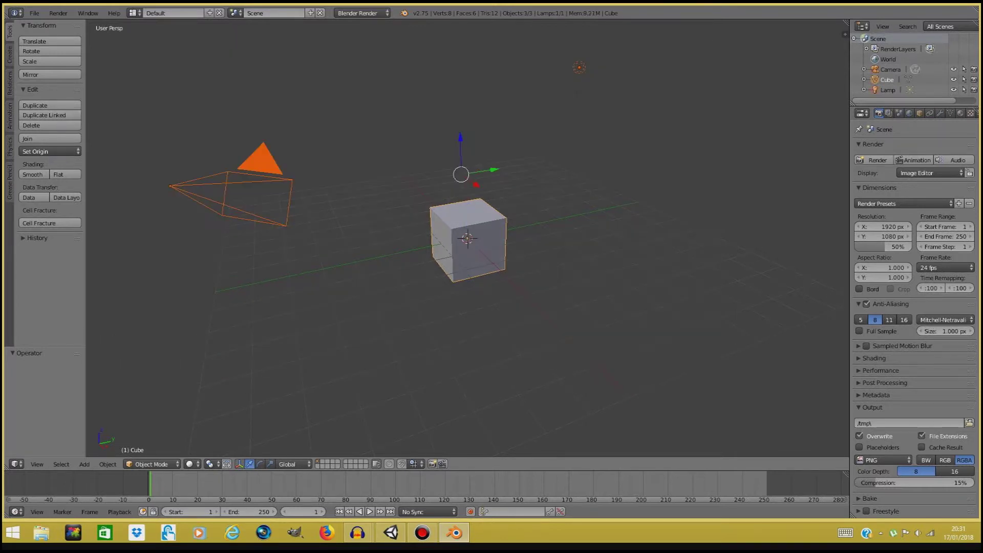
{"action": "key", "text": "x"}
{"action": "left_click", "coordinate": [512, 268]}
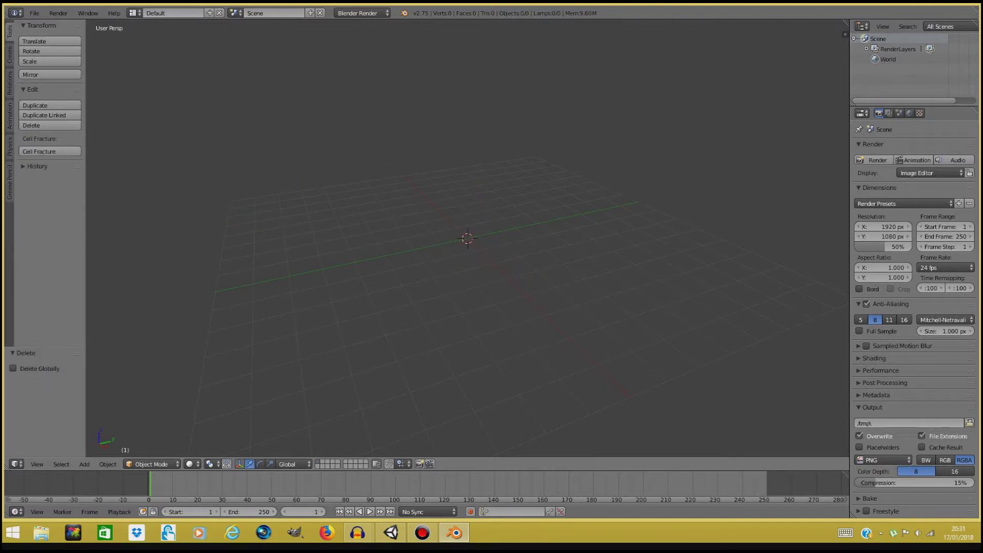
Add an ico sphere mesh at the scene origin with 3 subdivisions.
{"action": "key", "text": "shift+a"}
{"action": "mouse_move", "coordinate": [512, 269]}
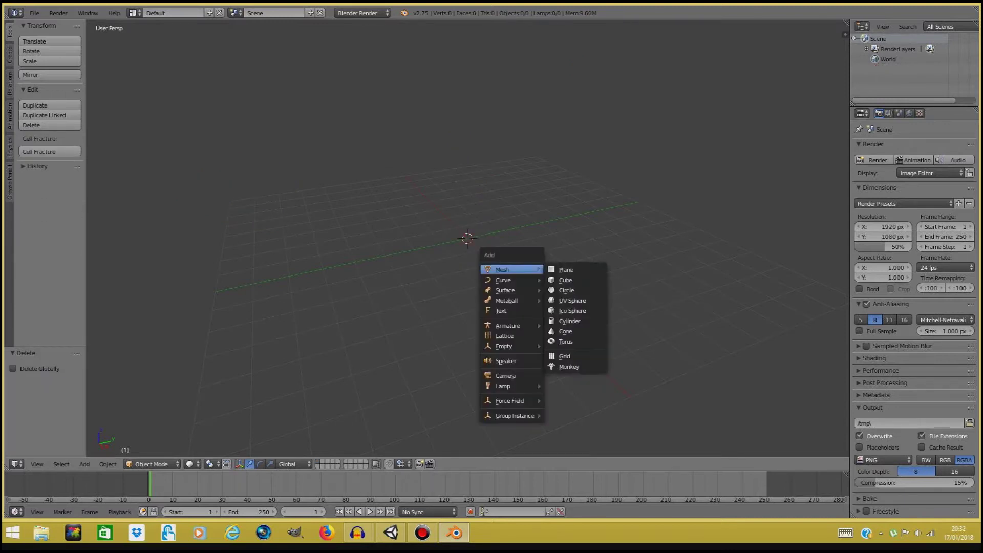
{"action": "left_click", "coordinate": [568, 311]}
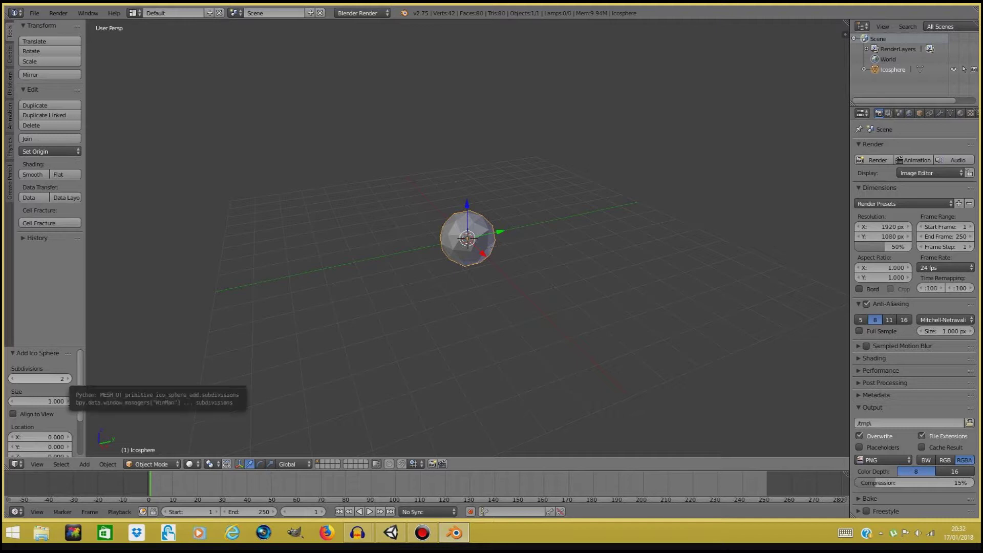
{"action": "left_click", "coordinate": [69, 379]}
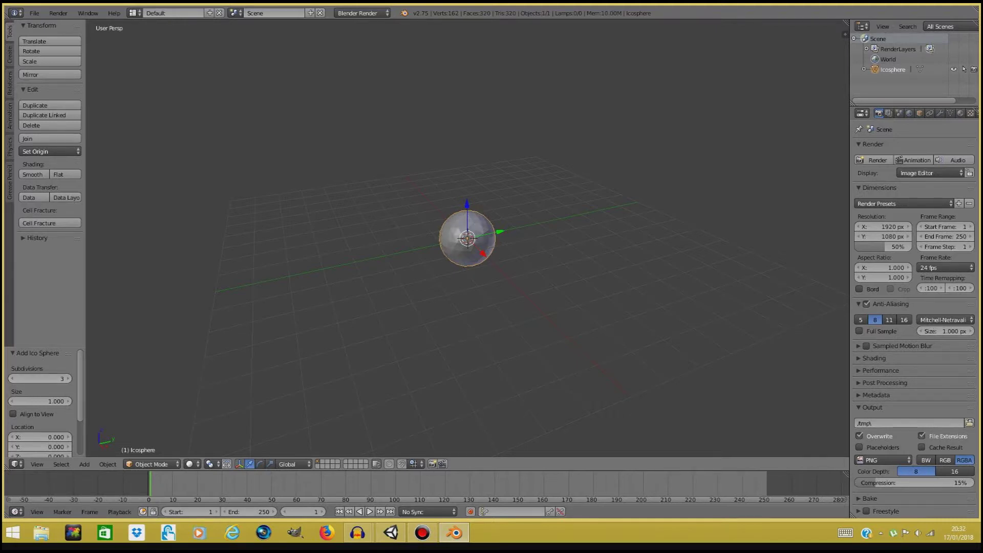
Reduce the ico sphere to 168 faces with a Decimate modifier in Collapse mode and apply it.
{"action": "key", "text": "KP_4"}
{"action": "key", "text": "KP_4"}
{"action": "key", "text": "KP_8"}
{"action": "key", "text": "KP_4"}
{"action": "key", "text": "KP_4"}
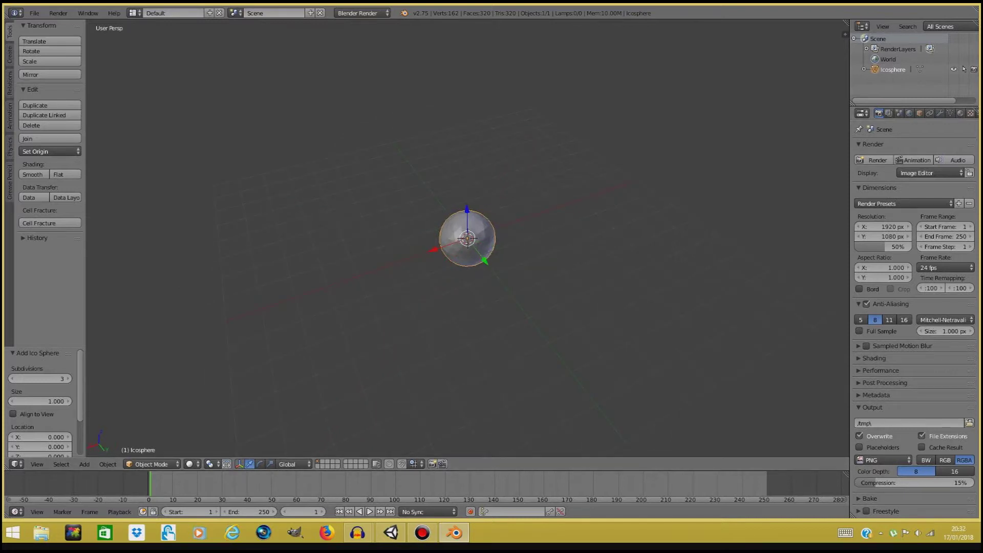
{"action": "left_click", "coordinate": [940, 113]}
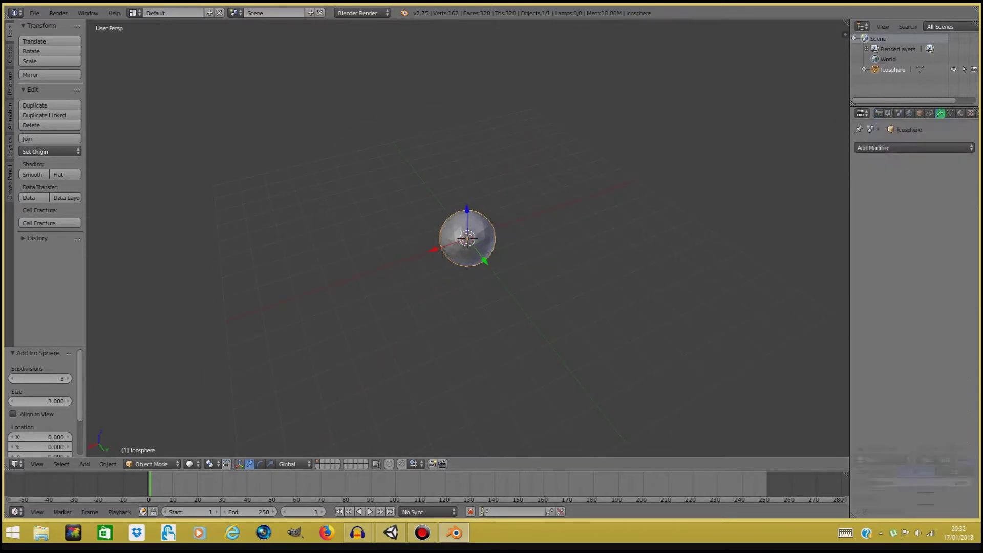
{"action": "left_click", "coordinate": [920, 147]}
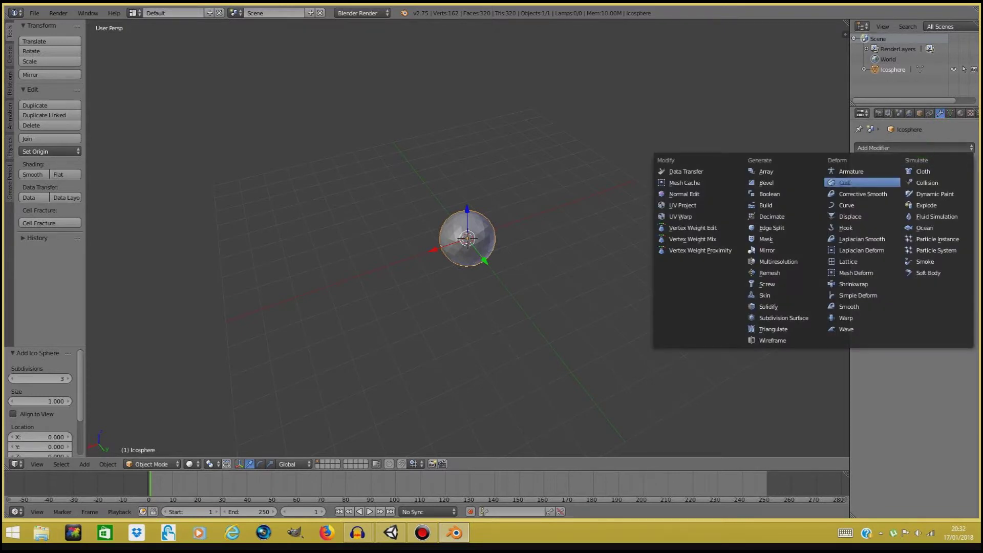
{"action": "left_click", "coordinate": [816, 216]}
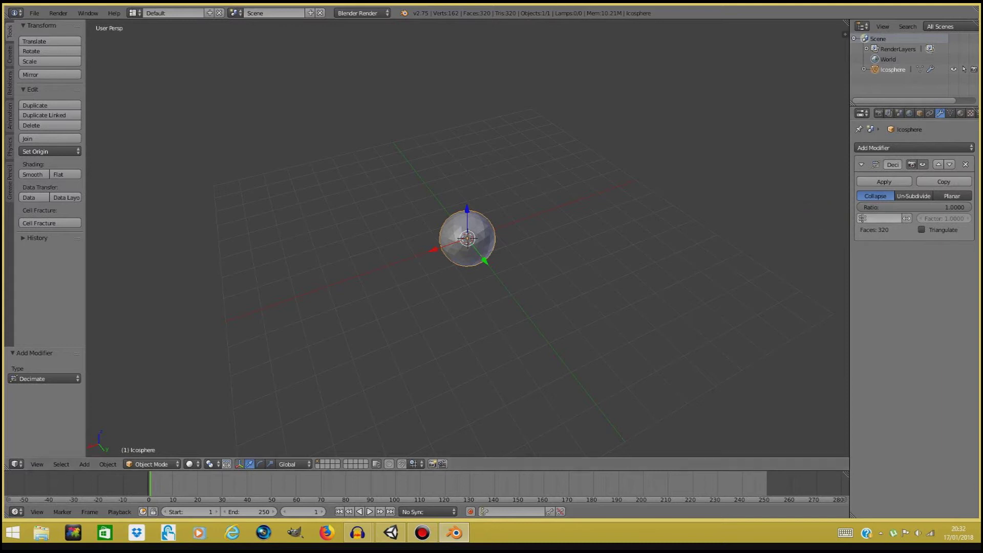
{"action": "left_click_drag", "start_coordinate": [881, 208], "coordinate": [827, 207]}
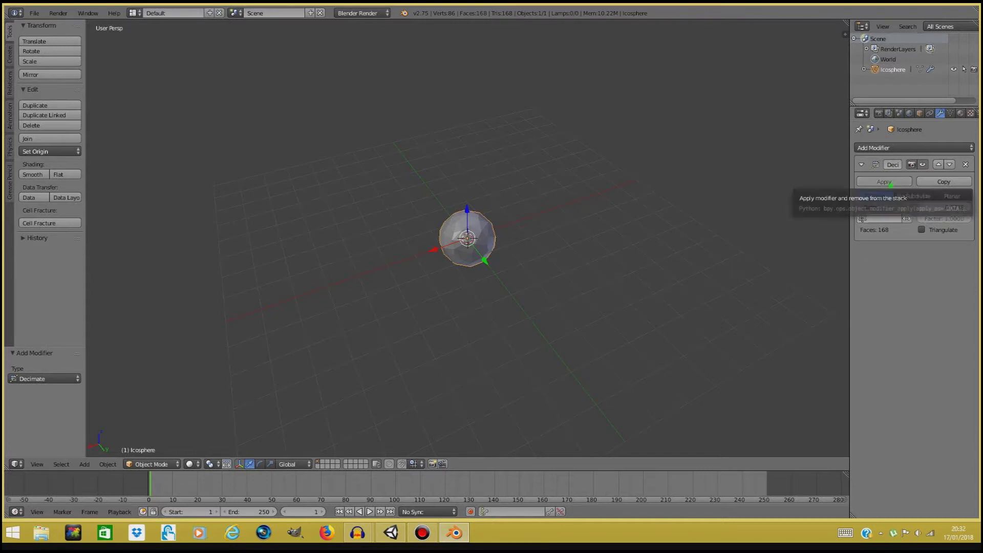
{"action": "left_click", "coordinate": [884, 181]}
Add a Displace modifier to the sphere with a new texture of type Noise.
{"action": "left_click", "coordinate": [895, 147]}
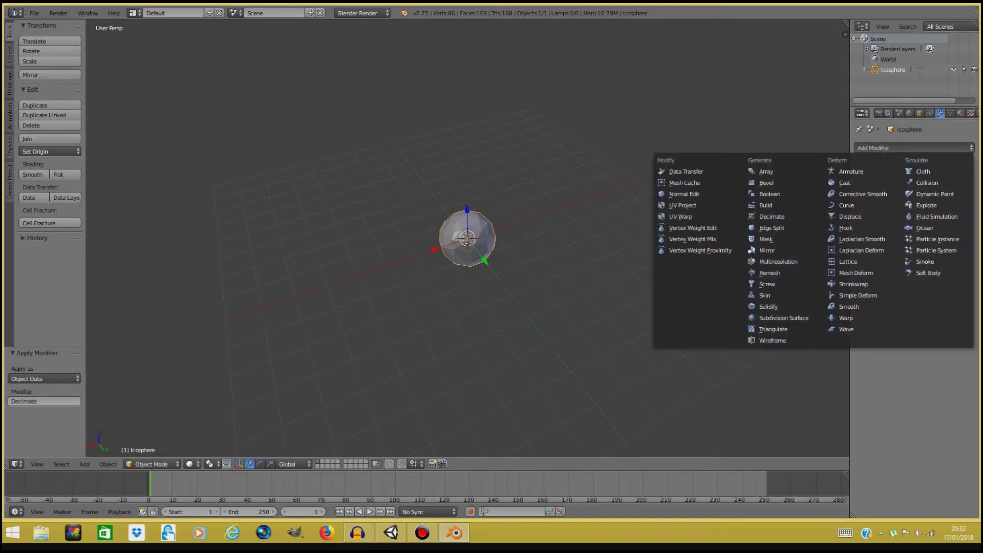
{"action": "left_click", "coordinate": [883, 216]}
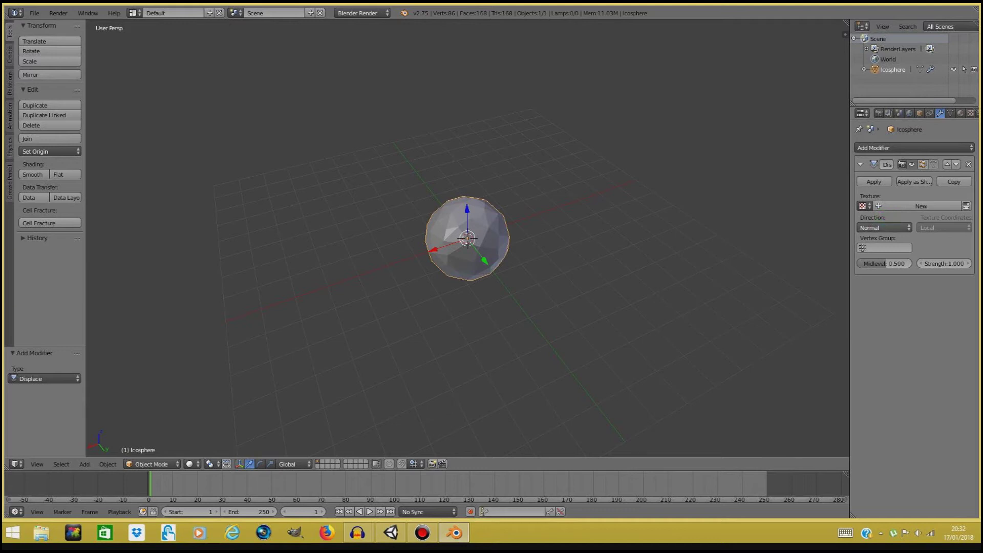
{"action": "left_click", "coordinate": [888, 206]}
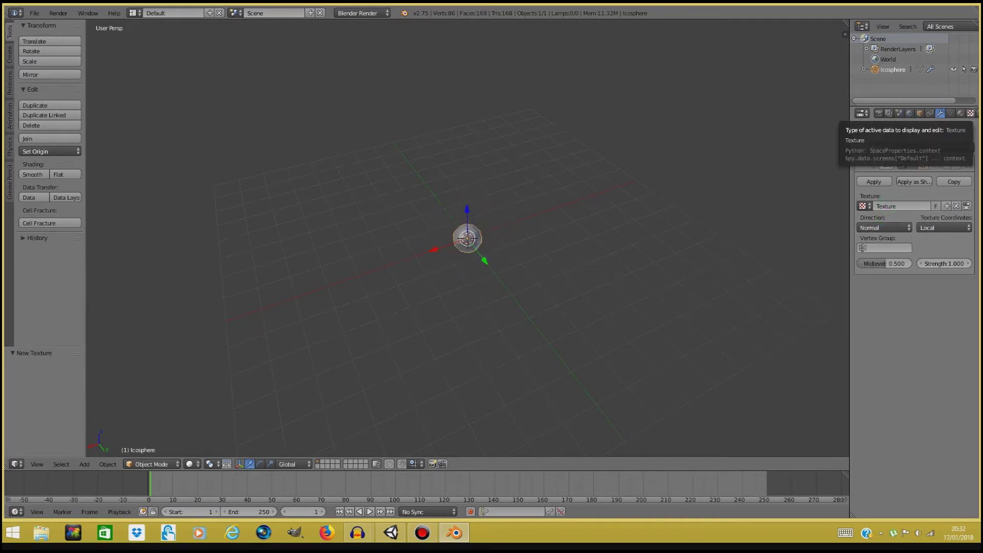
{"action": "left_click", "coordinate": [970, 114]}
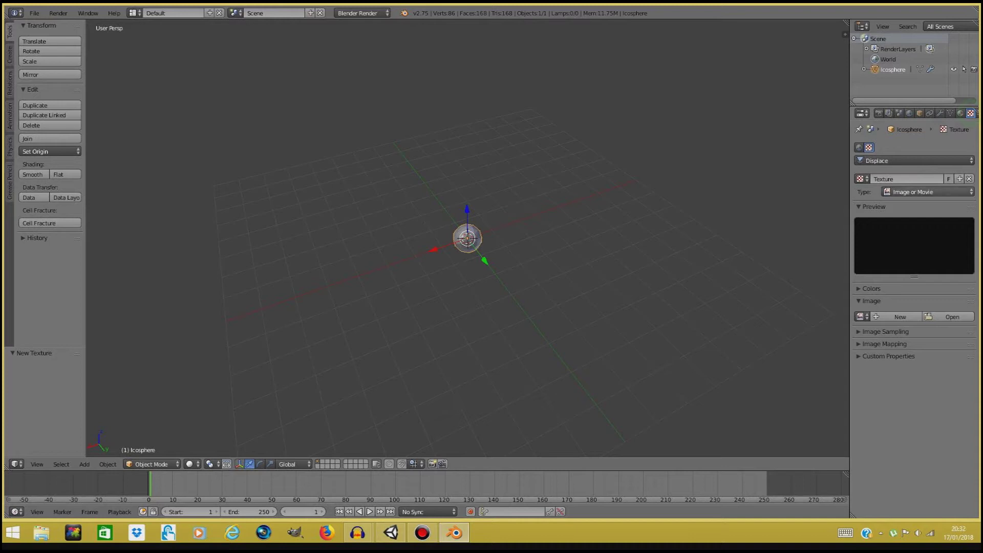
{"action": "left_click", "coordinate": [925, 193]}
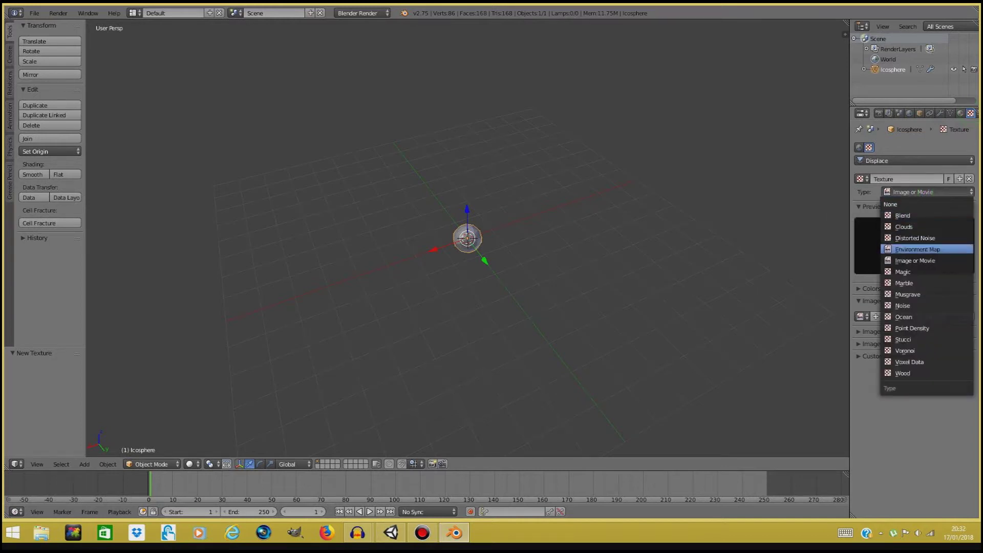
{"action": "left_click", "coordinate": [926, 306]}
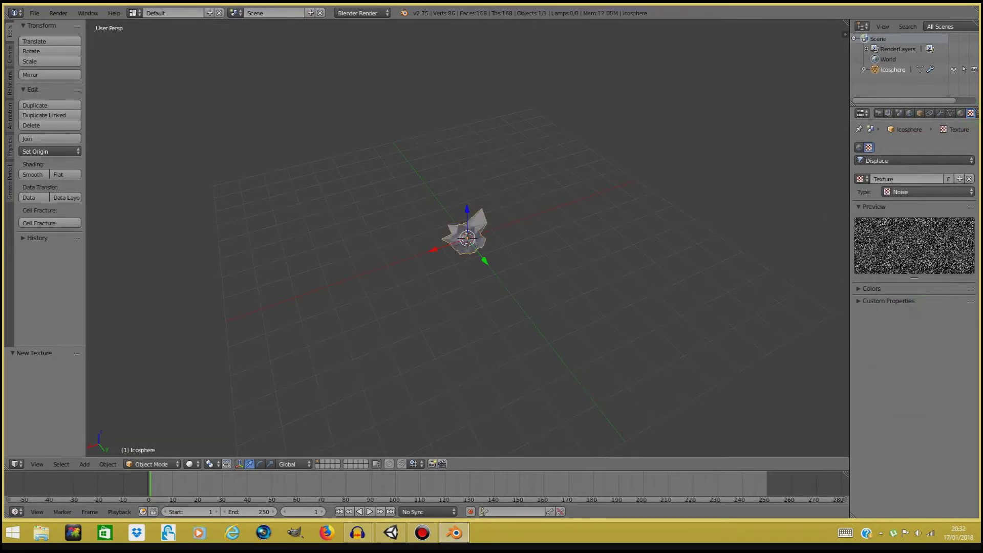
Lower the Displace modifier's strength to 0.300.
{"action": "left_click", "coordinate": [941, 113]}
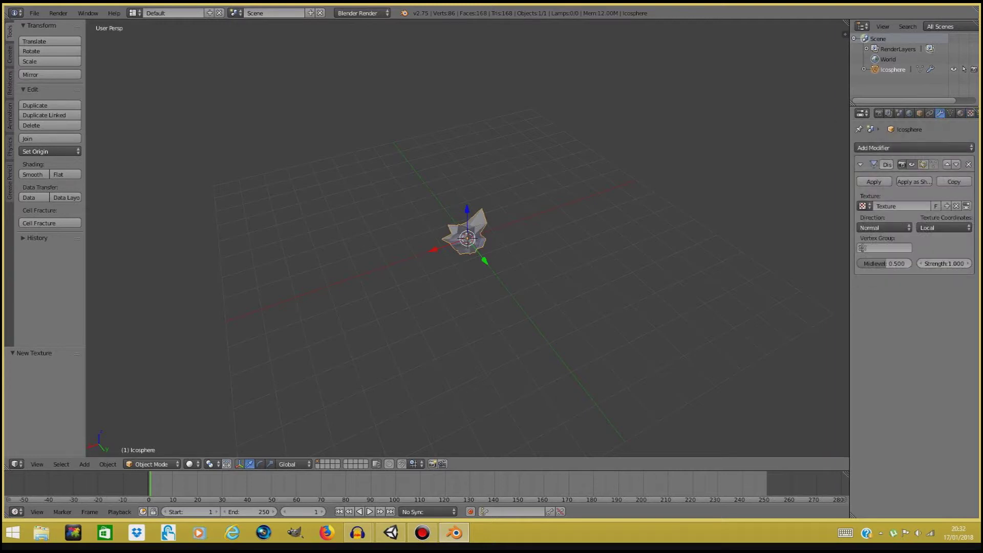
{"action": "double_click", "coordinate": [945, 264]}
{"action": "type", "text": "0.8"}
{"action": "key", "text": "Return"}
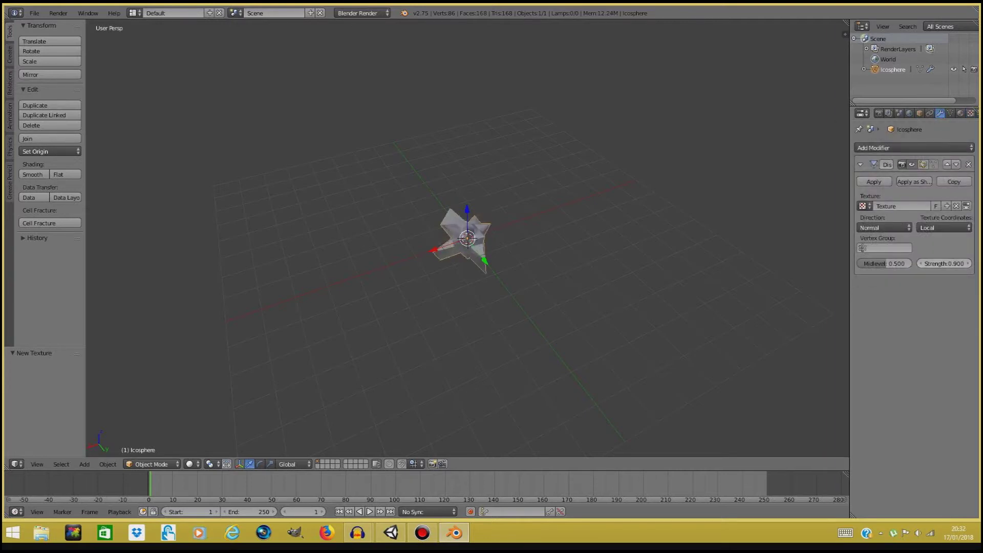
{"action": "left_click", "coordinate": [921, 263]}
{"action": "left_click", "coordinate": [921, 263]}
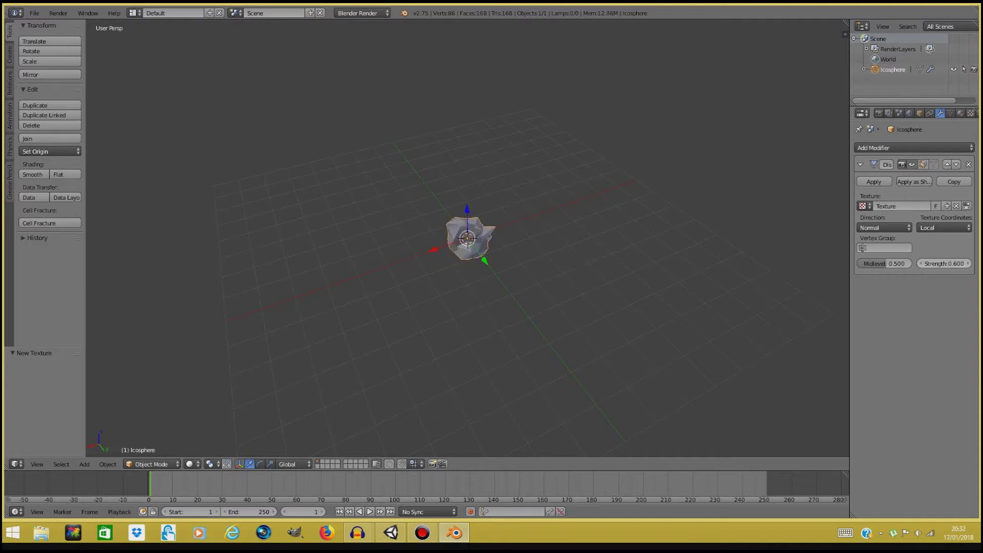
{"action": "left_click", "coordinate": [920, 264]}
{"action": "left_click", "coordinate": [921, 263]}
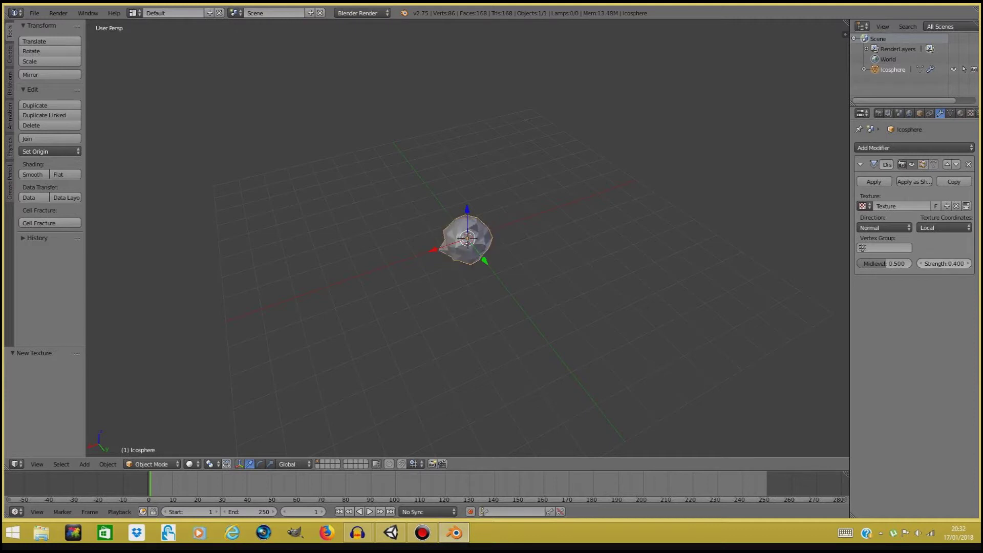
{"action": "middle_click_drag", "start_coordinate": [564, 308], "coordinate": [849, 286]}
{"action": "scroll", "coordinate": [563, 215], "scroll_direction": "up", "scroll_amount": 3}
{"action": "left_click", "coordinate": [921, 263]}
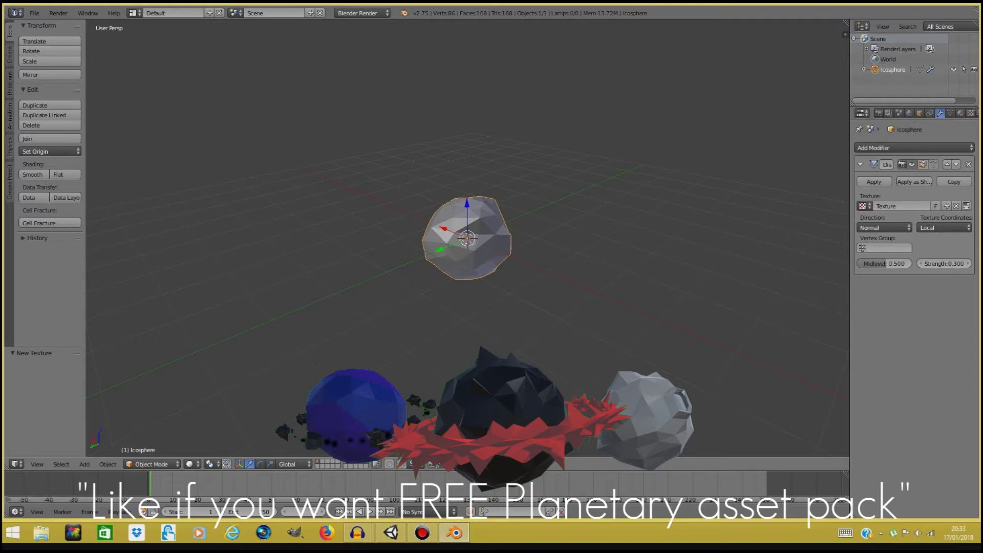
Open the FBX export for the displaced sphere.
{"action": "middle_click_drag", "start_coordinate": [849, 287], "coordinate": [849, 287]}
{"action": "left_click", "coordinate": [34, 12]}
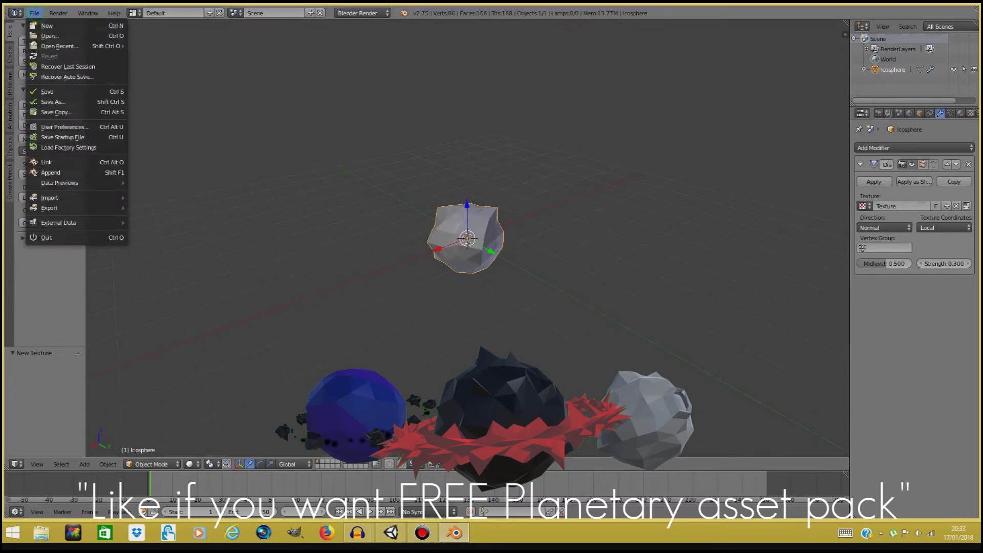
{"action": "mouse_move", "coordinate": [62, 207]}
{"action": "left_click", "coordinate": [163, 228]}
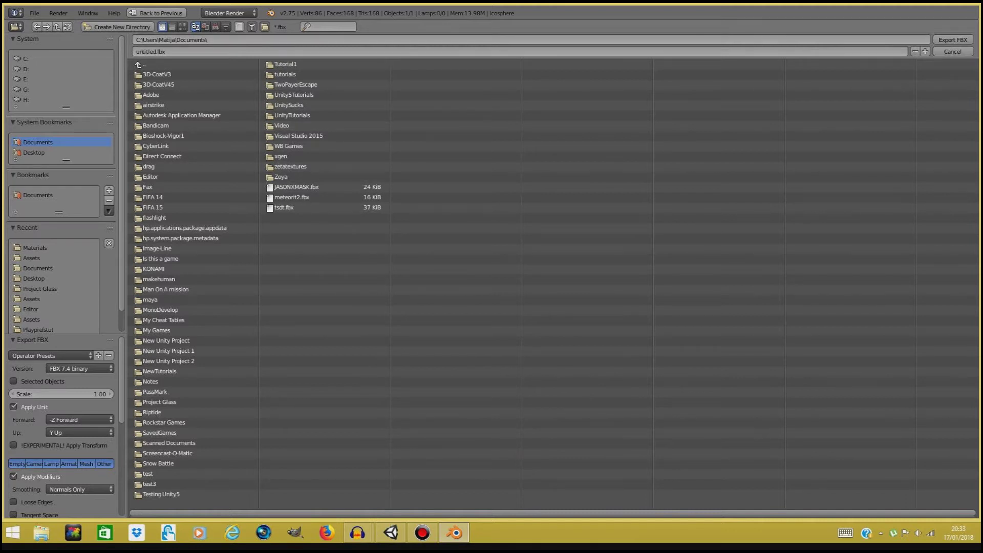
Quit Blender without saving the changes and return to the Unity project.
{"action": "mouse_move", "coordinate": [455, 533]}
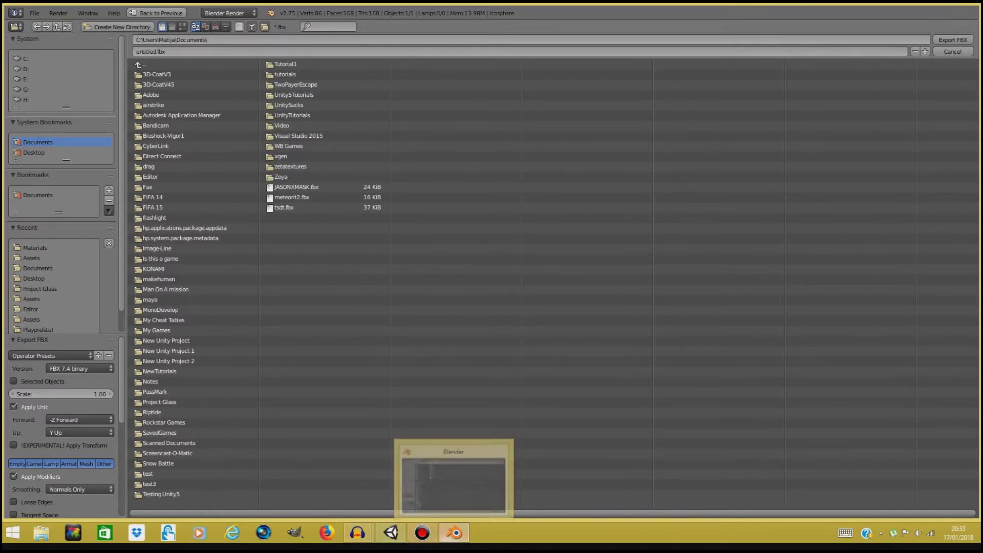
{"action": "left_click", "coordinate": [501, 448]}
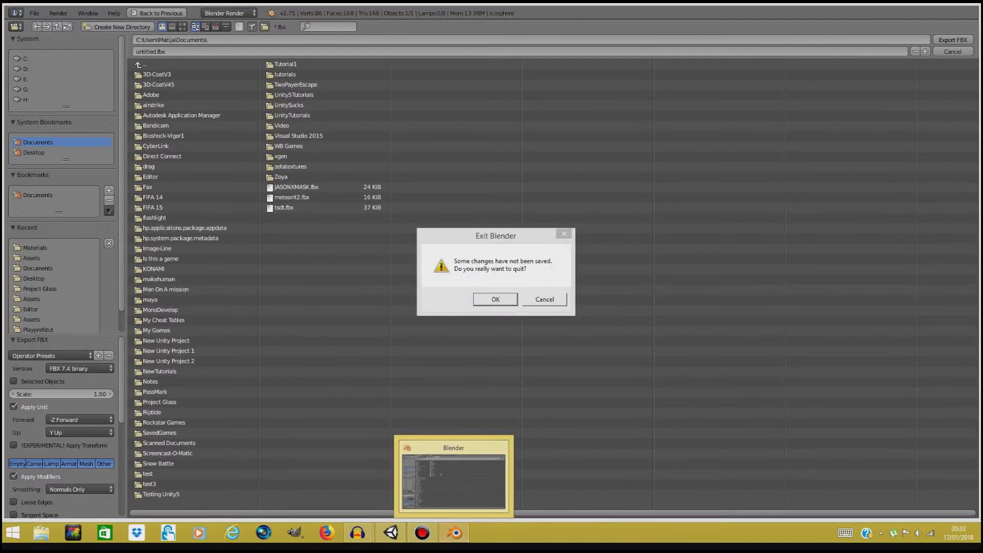
{"action": "left_click", "coordinate": [495, 299]}
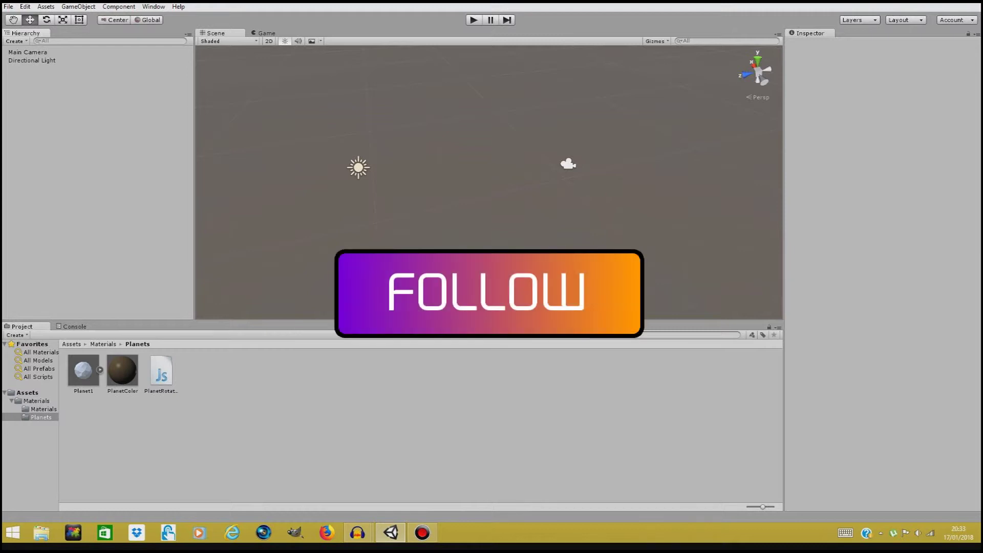
Place the Planet1 model in the scene and set its position to 0, 0, 0.
{"action": "left_click", "coordinate": [83, 370]}
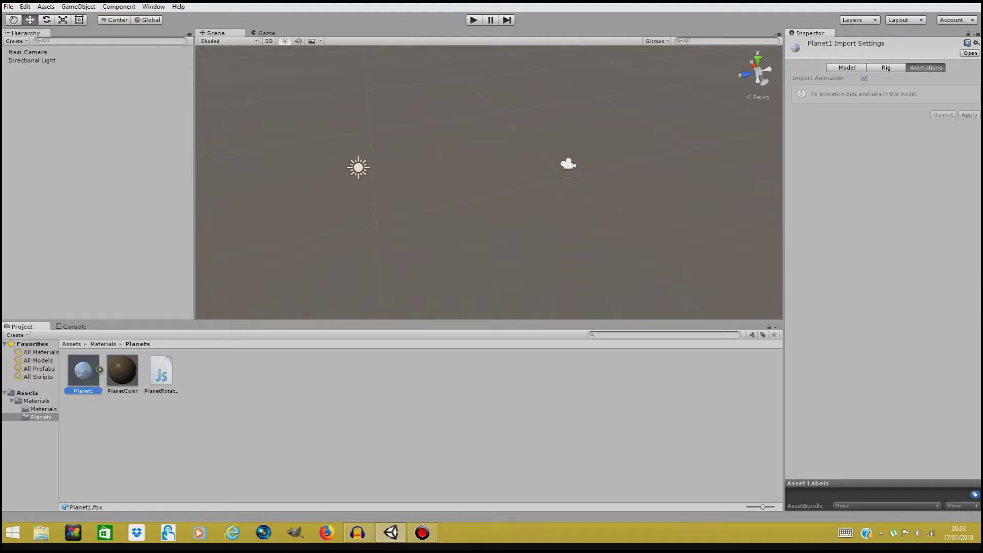
{"action": "left_click_drag", "start_coordinate": [83, 370], "coordinate": [480, 165]}
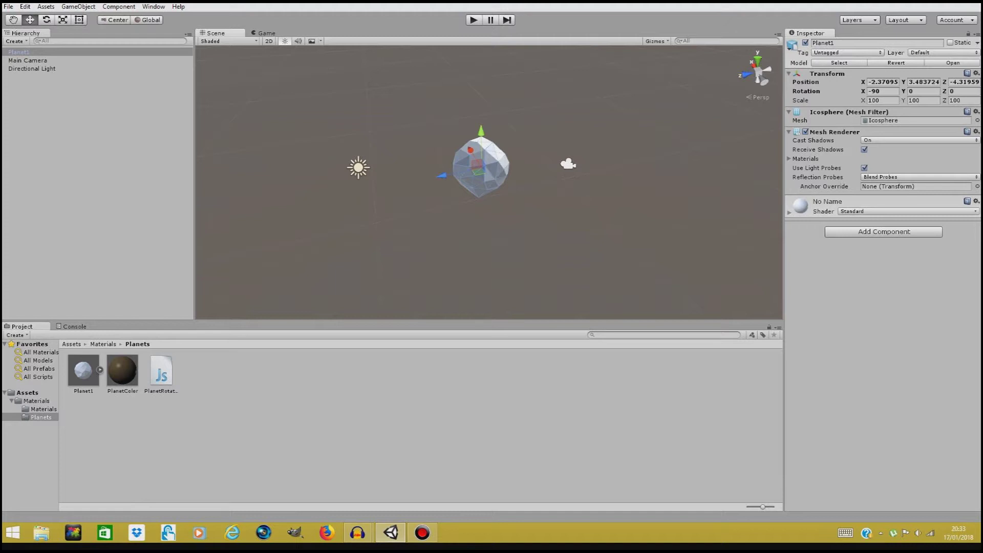
{"action": "left_click", "coordinate": [883, 82]}
{"action": "type", "text": "0"}
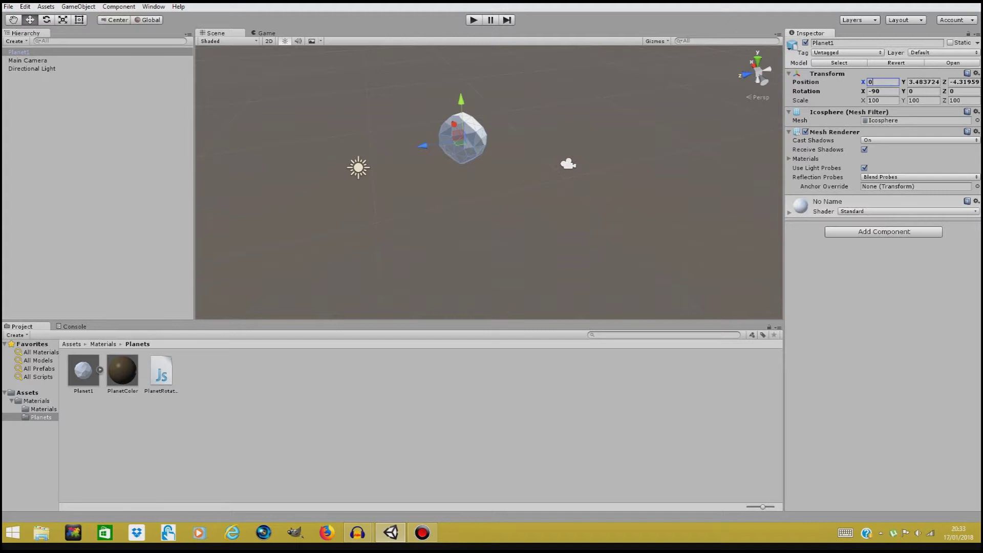
{"action": "key", "text": "Tab"}
{"action": "type", "text": "0"}
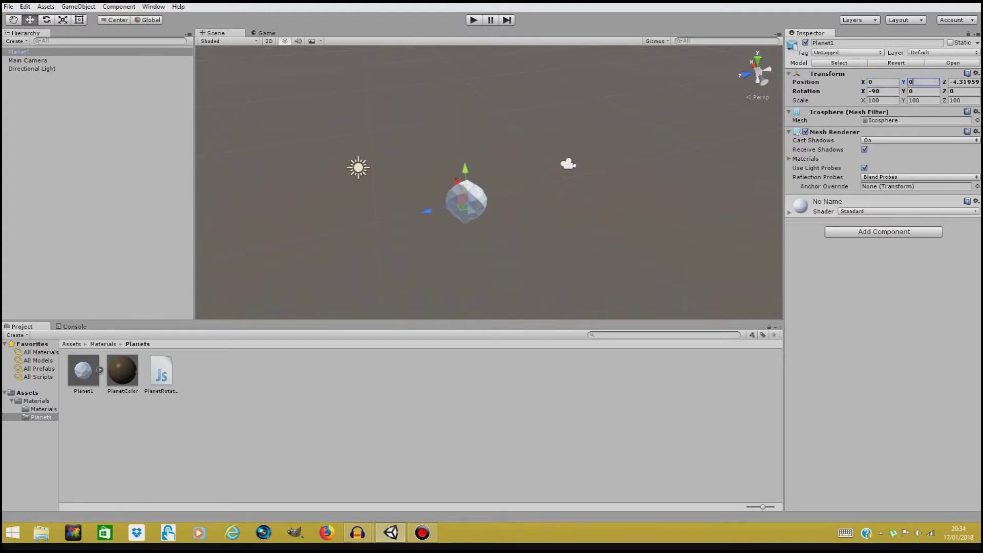
{"action": "key", "text": "Tab"}
{"action": "type", "text": "0"}
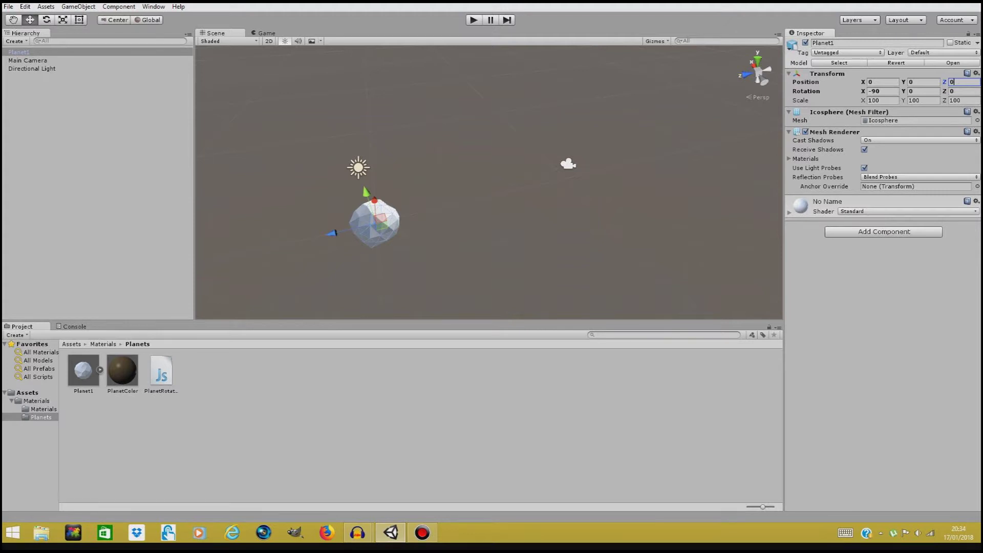
Check the main camera's preview, and move Planet1 along Z toward the camera to about -2.69.
{"action": "left_click", "coordinate": [568, 164]}
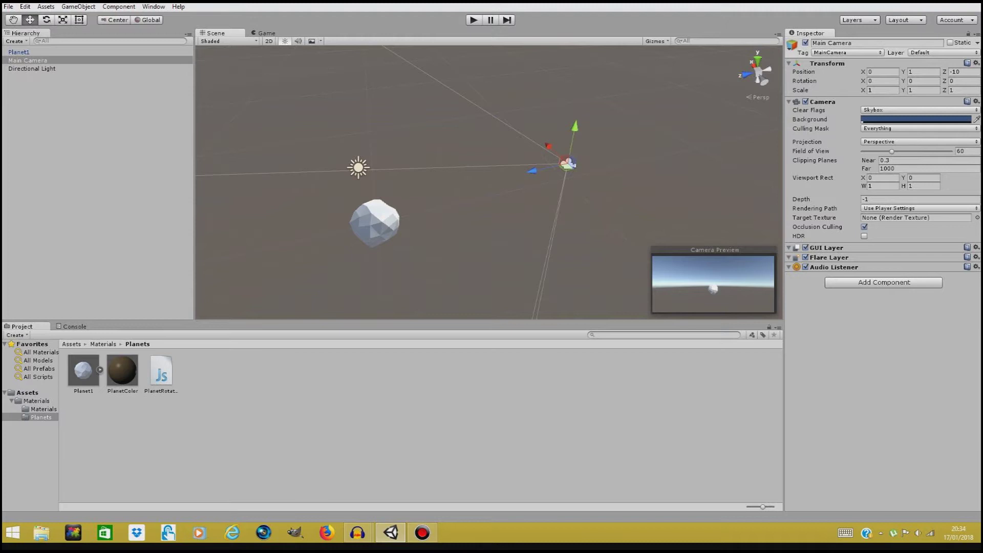
{"action": "left_click", "coordinate": [379, 218]}
{"action": "left_click_drag", "start_coordinate": [332, 232], "coordinate": [392, 220]}
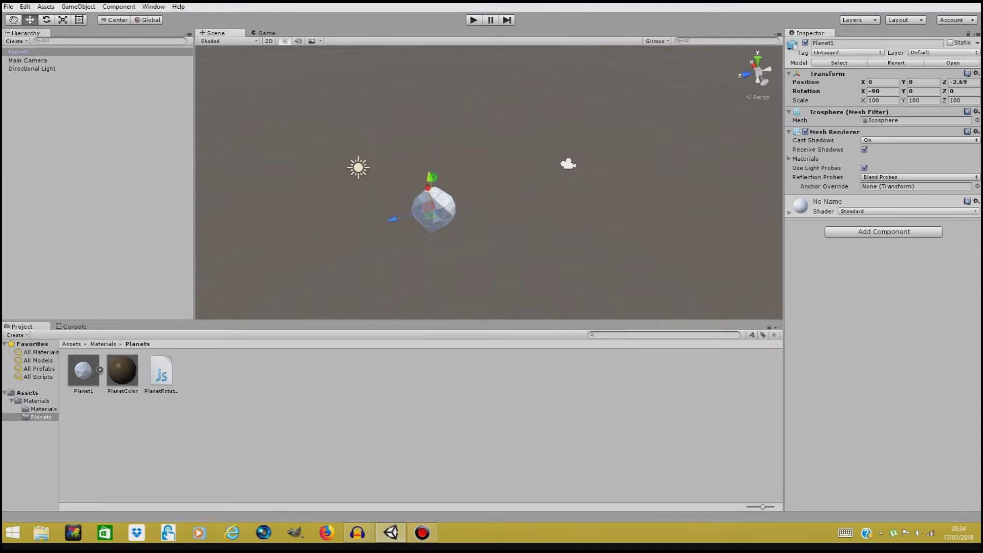
Raise Planet1 along Y to about 0.97, and check its framing in the main camera's preview.
{"action": "left_click_drag", "start_coordinate": [429, 179], "coordinate": [428, 163]}
{"action": "left_click", "coordinate": [568, 164]}
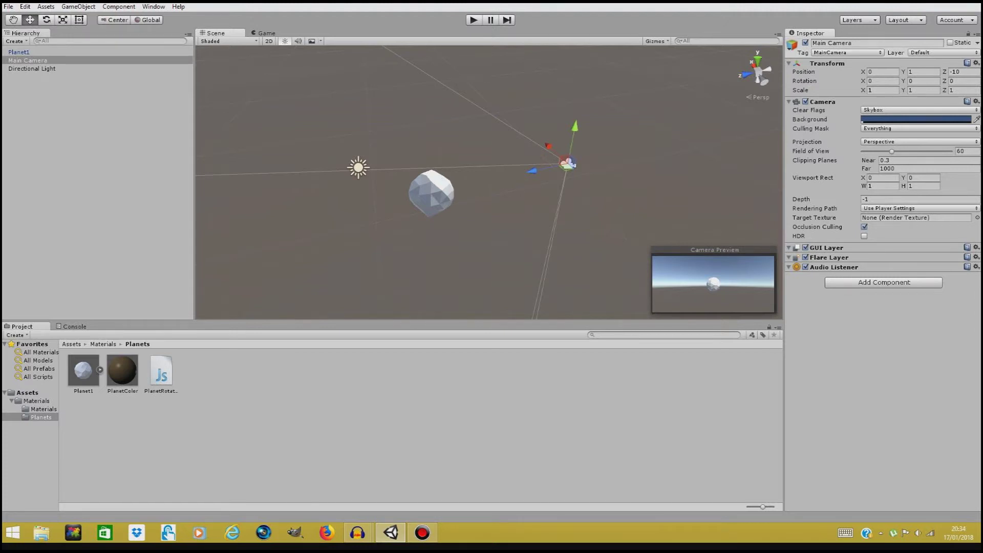
{"action": "left_click", "coordinate": [679, 434]}
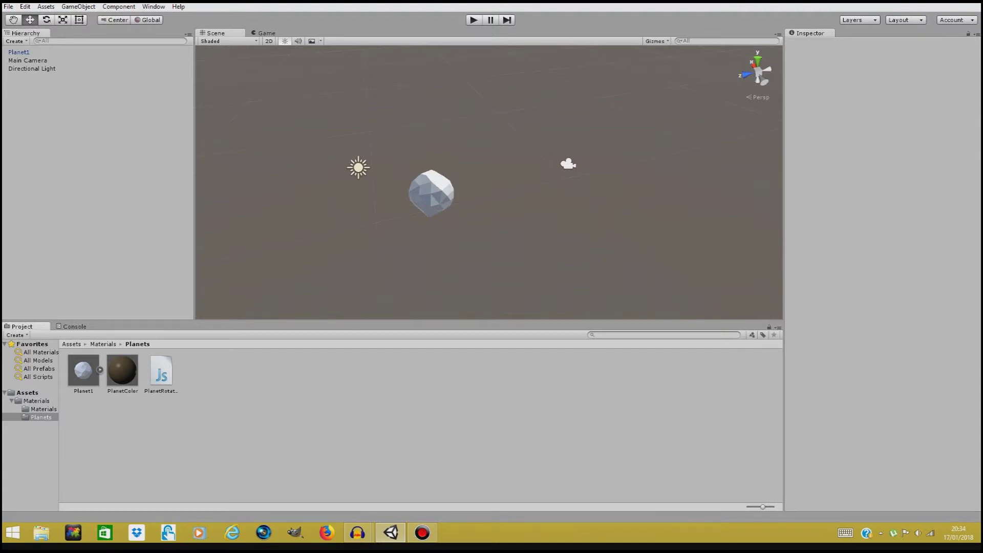
Add a Sphere Collider component to Planet1.
{"action": "left_click", "coordinate": [19, 52]}
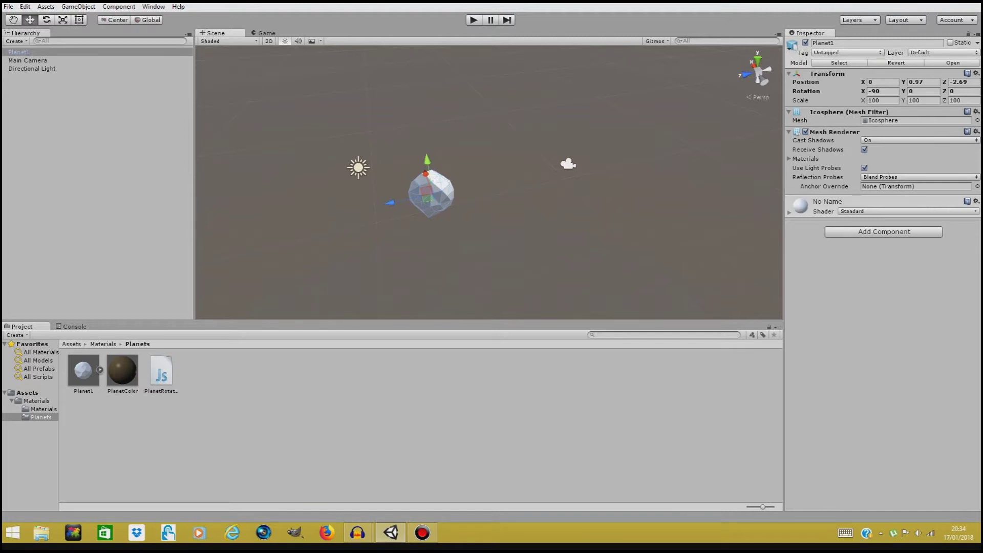
{"action": "left_click", "coordinate": [900, 232]}
{"action": "key", "text": "Return"}
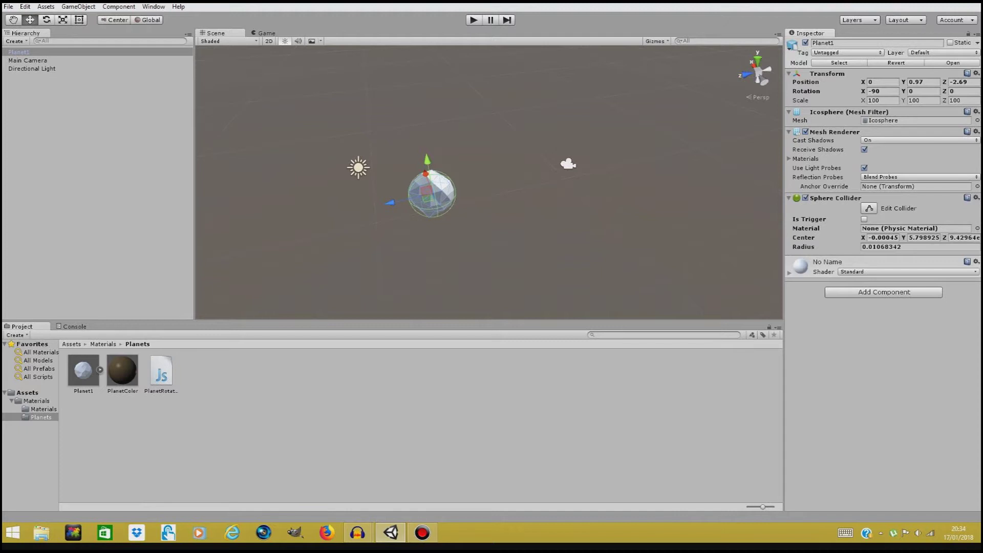
{"action": "middle_click_drag", "start_coordinate": [486, 205], "coordinate": [463, 212]}
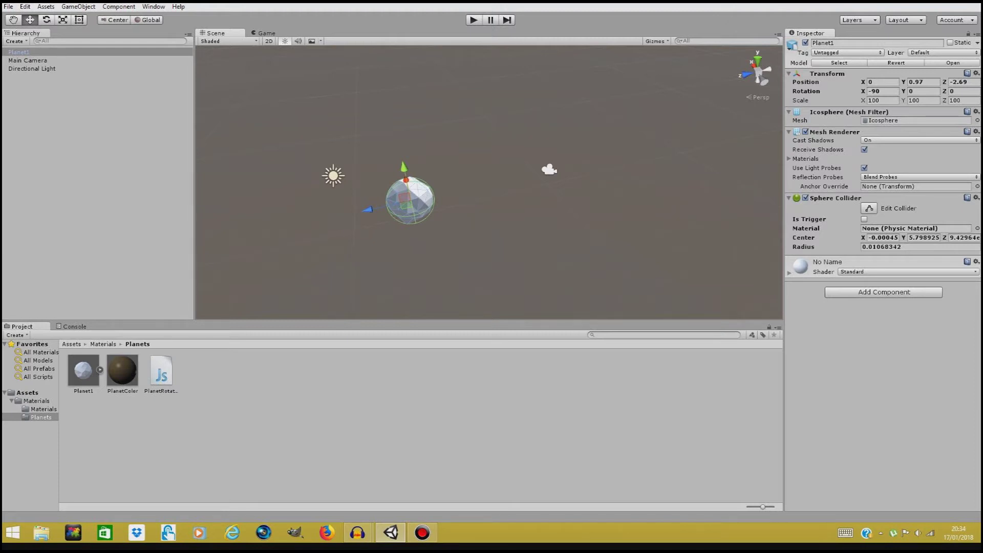
Add a Rigidbody with gravity turned off to Planet1, and attach the PlanetRotation script.
{"action": "left_click", "coordinate": [884, 292]}
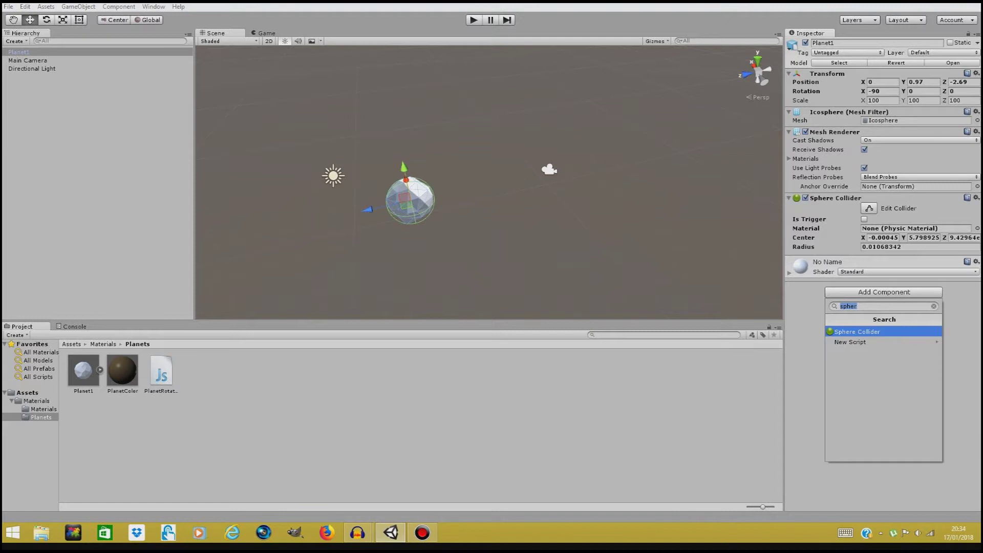
{"action": "type", "text": "rigid"}
{"action": "left_click", "coordinate": [865, 329]}
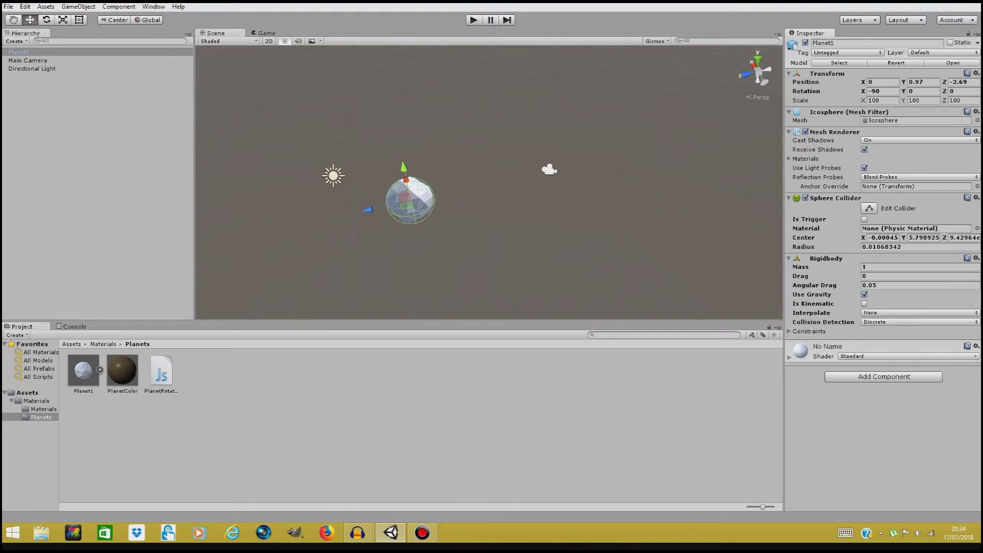
{"action": "left_click", "coordinate": [865, 294]}
{"action": "left_click_drag", "start_coordinate": [161, 370], "coordinate": [883, 359]}
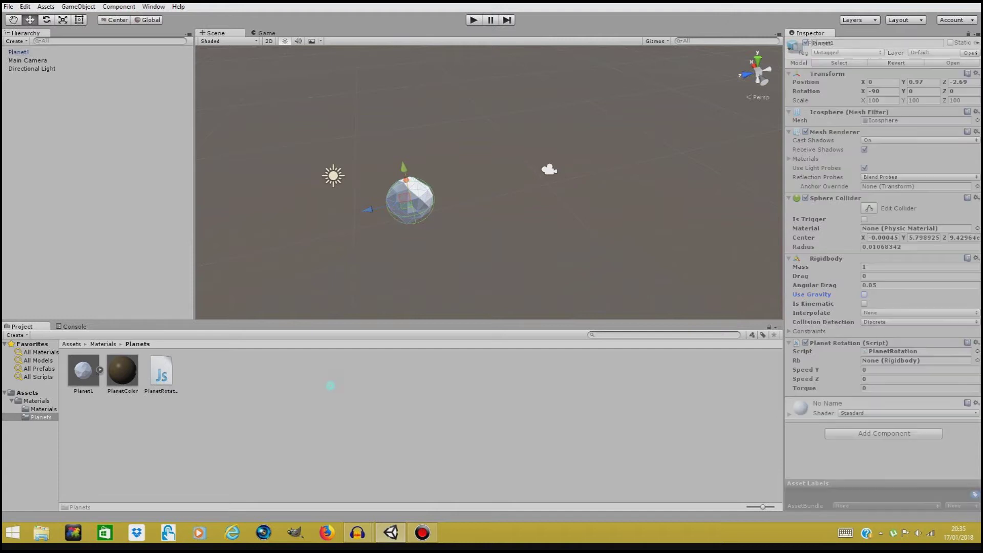
{"action": "right_click", "coordinate": [330, 385]}
{"action": "mouse_move", "coordinate": [358, 214]}
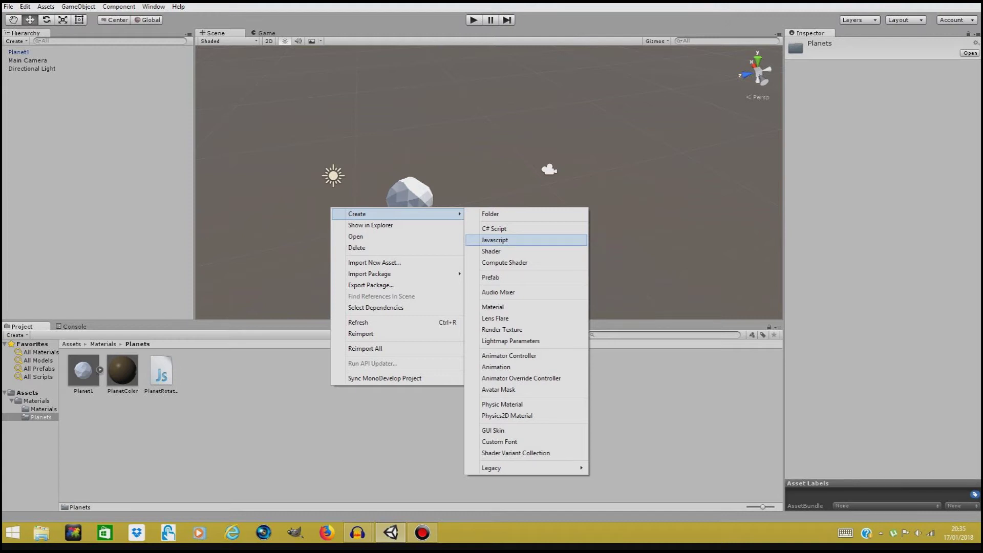
{"action": "left_click", "coordinate": [707, 419]}
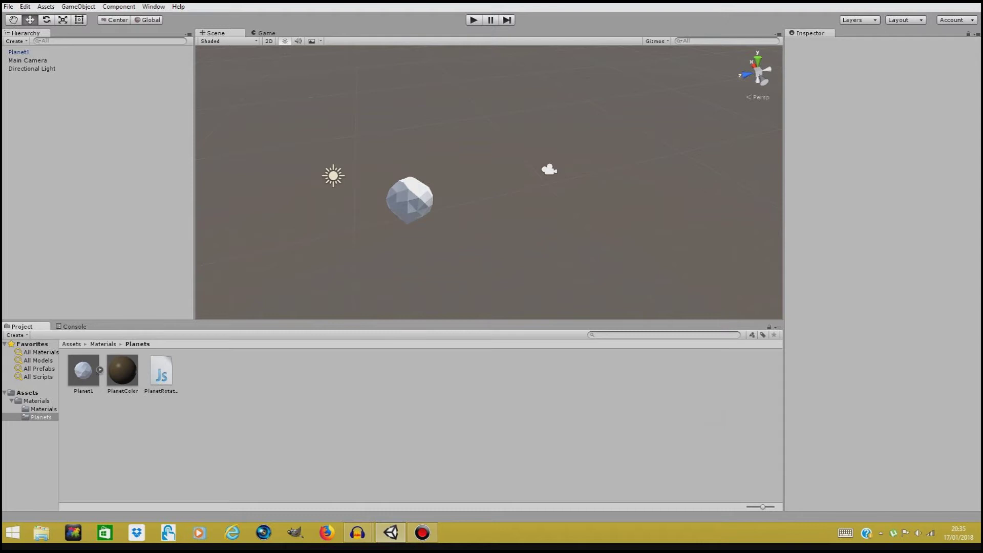
Open the PlanetRotation script, examine its AddTorque lines for the Y and Z speeds in Update and FixedUpdate, and close the editor.
{"action": "left_click", "coordinate": [161, 371]}
{"action": "double_click", "coordinate": [161, 371]}
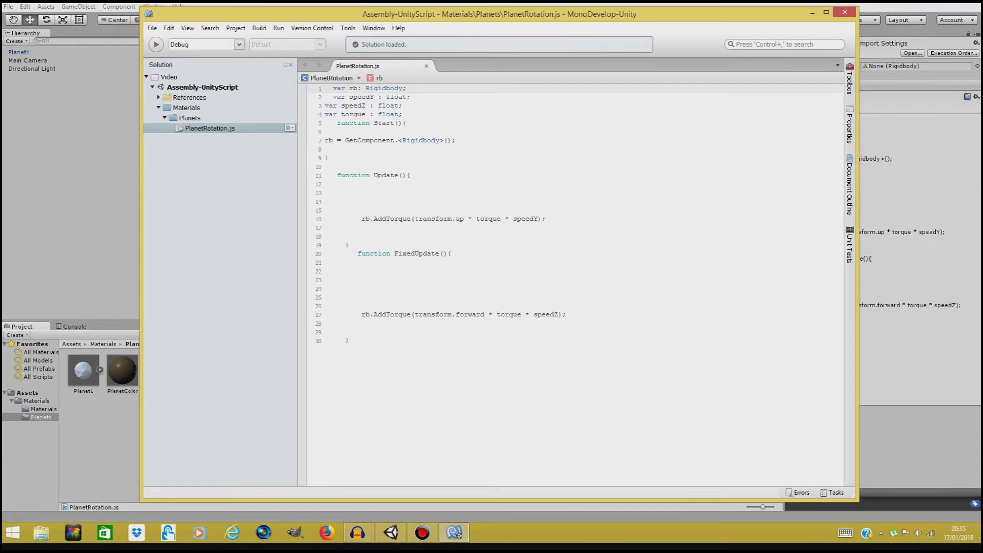
{"action": "left_click_drag", "start_coordinate": [358, 219], "coordinate": [546, 218]}
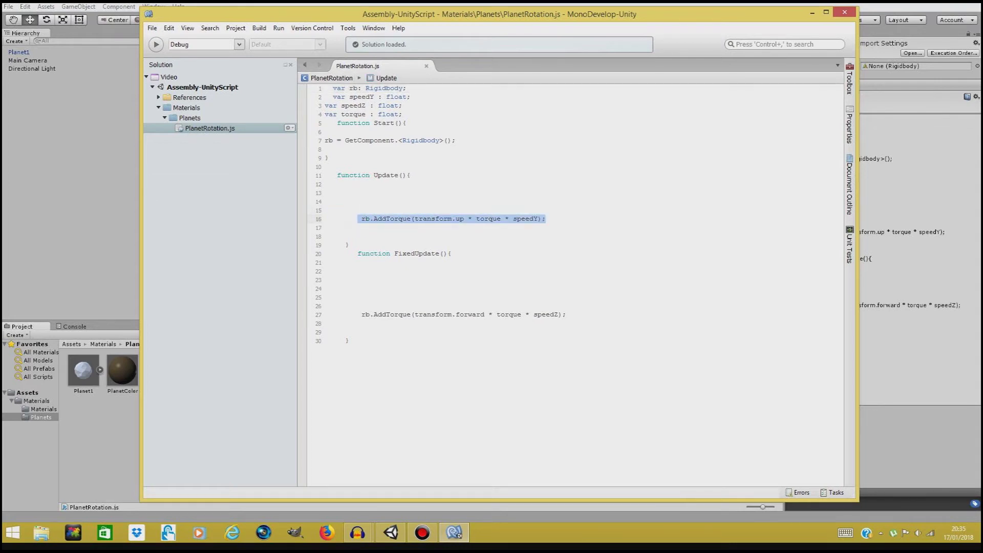
{"action": "left_click_drag", "start_coordinate": [361, 314], "coordinate": [566, 315]}
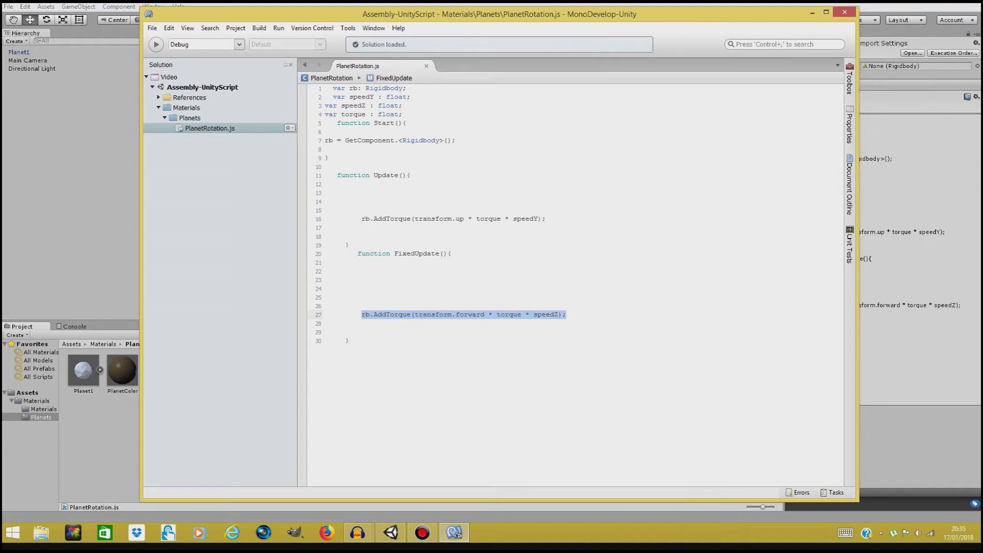
{"action": "left_click", "coordinate": [391, 228]}
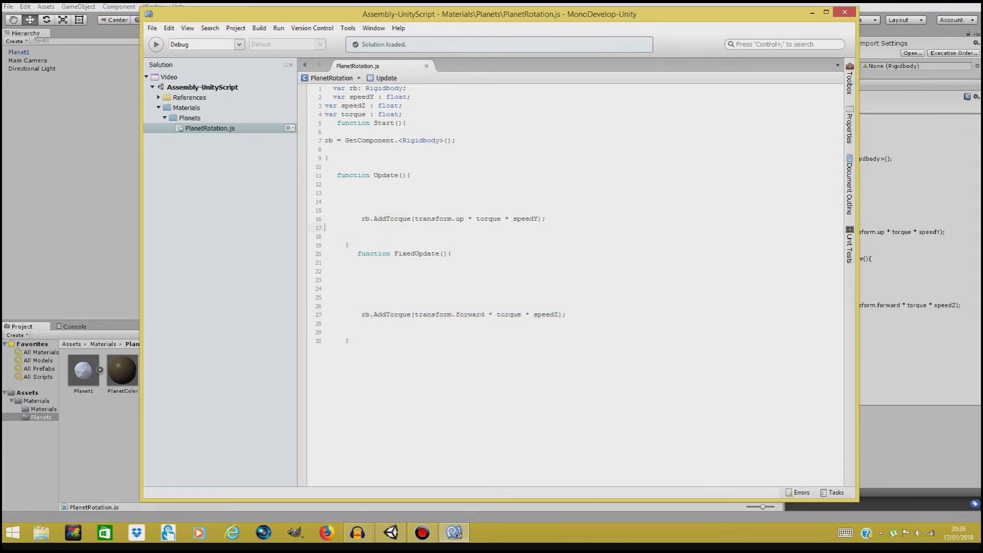
{"action": "left_click_drag", "start_coordinate": [359, 218], "coordinate": [328, 228]}
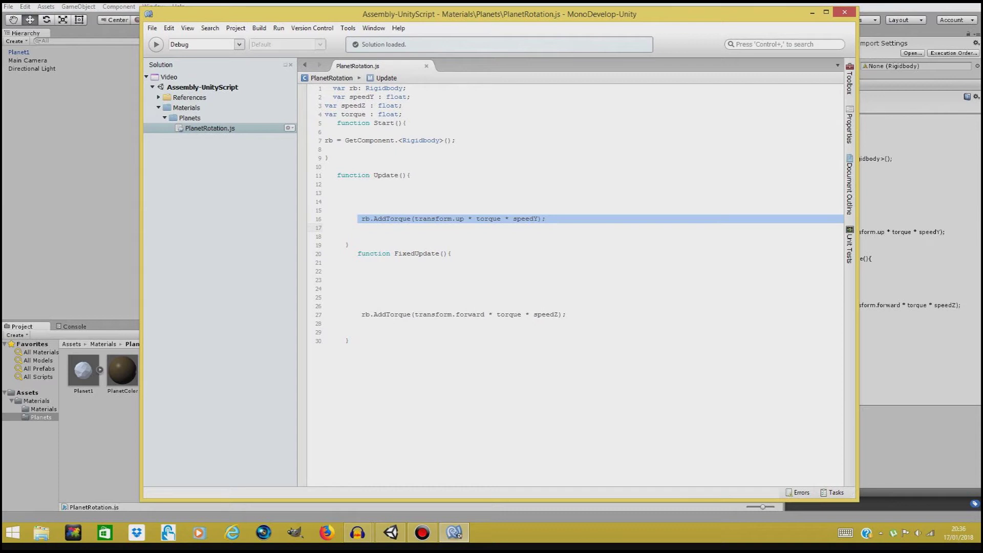
{"action": "left_click", "coordinate": [464, 219]}
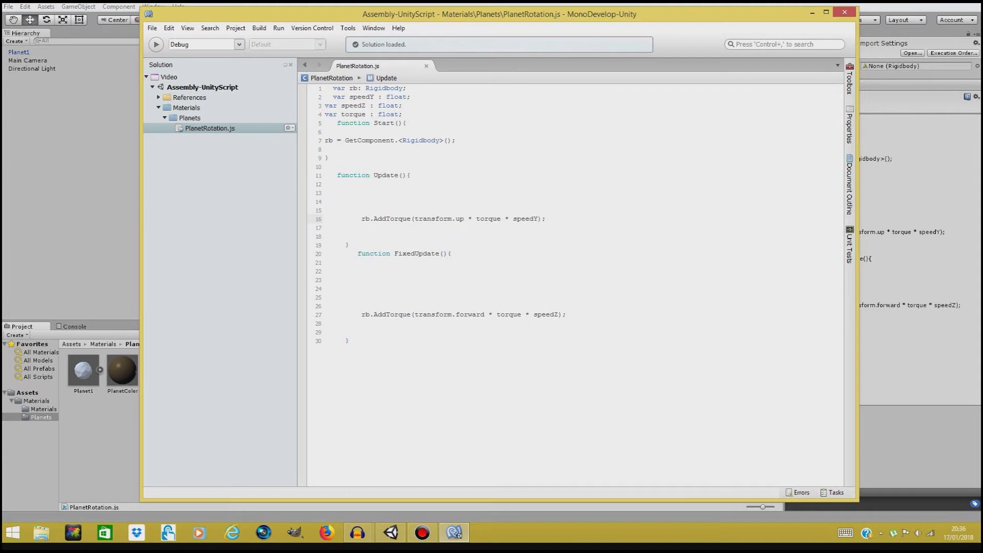
{"action": "left_click_drag", "start_coordinate": [514, 219], "coordinate": [541, 219]}
{"action": "left_click_drag", "start_coordinate": [558, 315], "coordinate": [419, 315]}
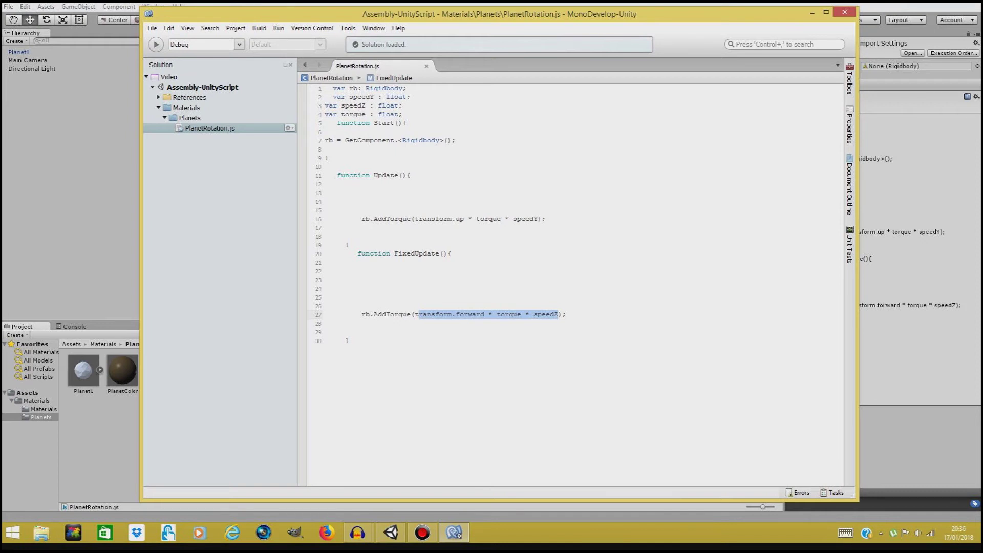
{"action": "left_click", "coordinate": [480, 122]}
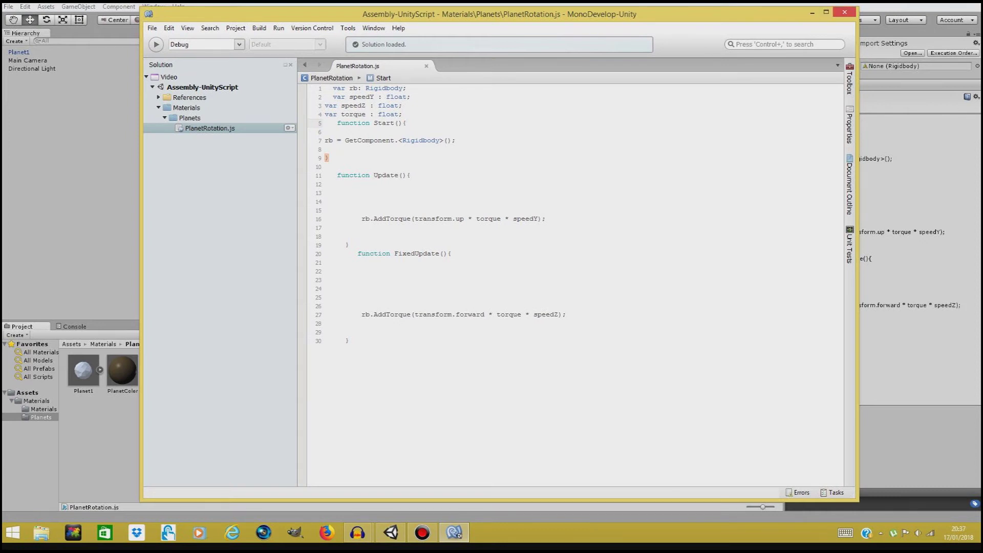
{"action": "left_click", "coordinate": [845, 13]}
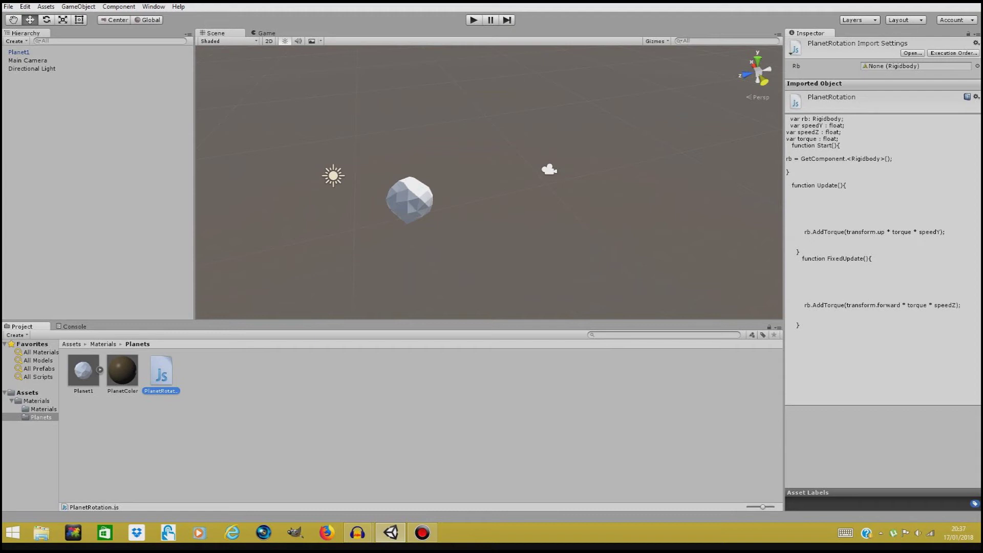
Assign Planet1's Rigidbody to the Planet Rotation script's Rb variable and set Torque to 0.5.
{"action": "left_click", "coordinate": [18, 51]}
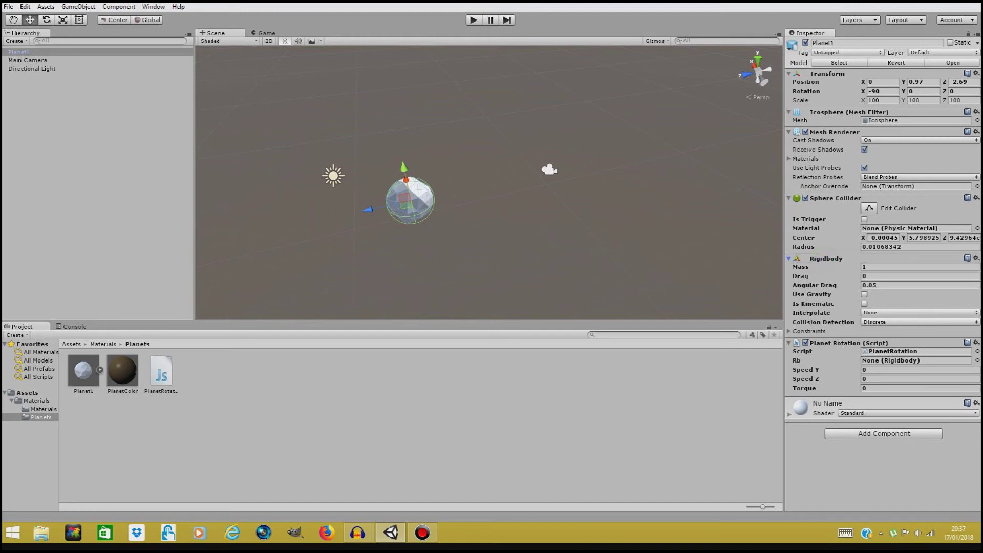
{"action": "left_click_drag", "start_coordinate": [826, 258], "coordinate": [917, 360]}
{"action": "left_click", "coordinate": [873, 389]}
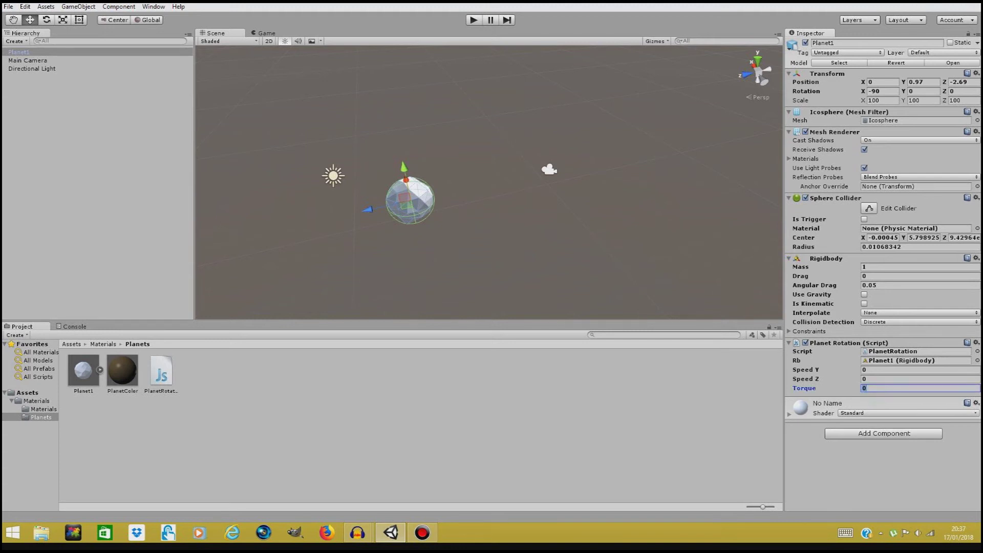
{"action": "type", "text": "0.5"}
Play the scene and test Planet1's rotation with Speed Z at 0.03 and at -0.12.
{"action": "left_click", "coordinate": [474, 20]}
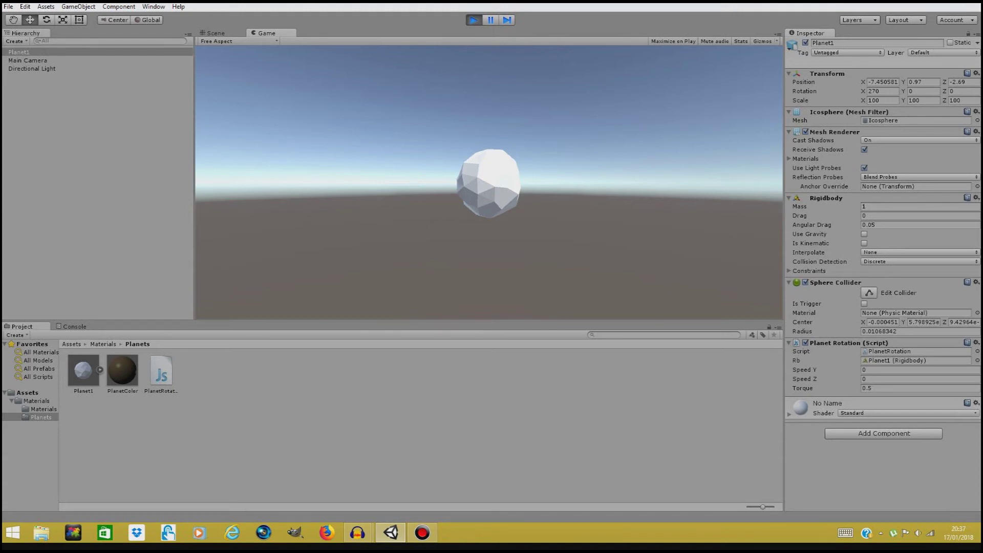
{"action": "left_click", "coordinate": [858, 379]}
{"action": "type", "text": "0.03"}
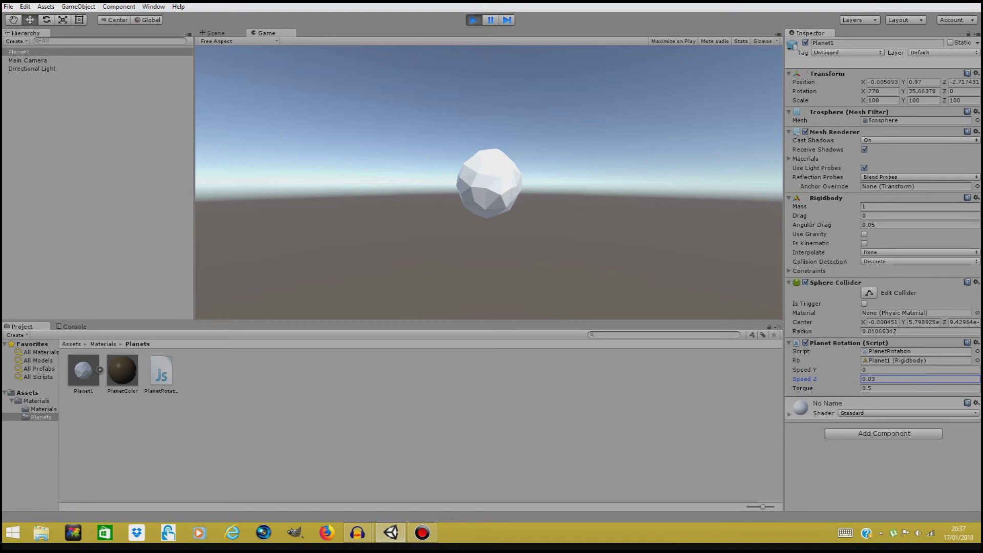
{"action": "type", "text": "-0.12"}
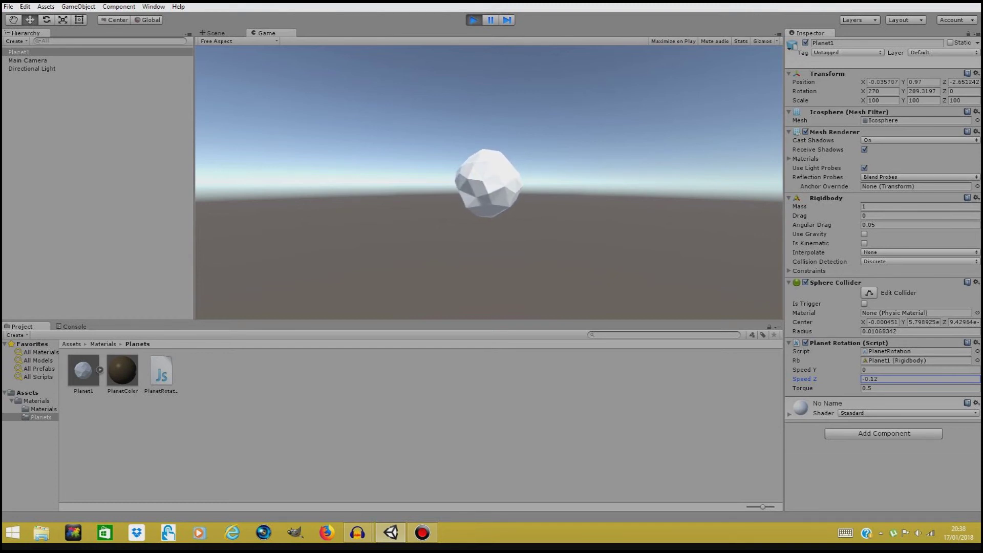
Test Planet1's rotation with Speed Y at 0.06 and at 0.43, and stop playing the scene.
{"action": "left_click", "coordinate": [863, 370]}
{"action": "type", "text": "0.06"}
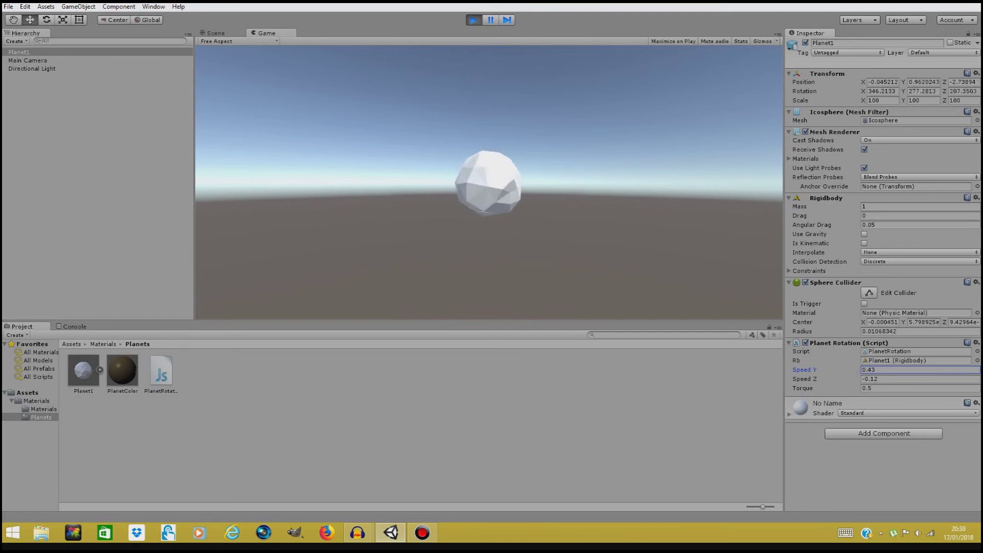
{"action": "key", "text": "ctrl+p"}
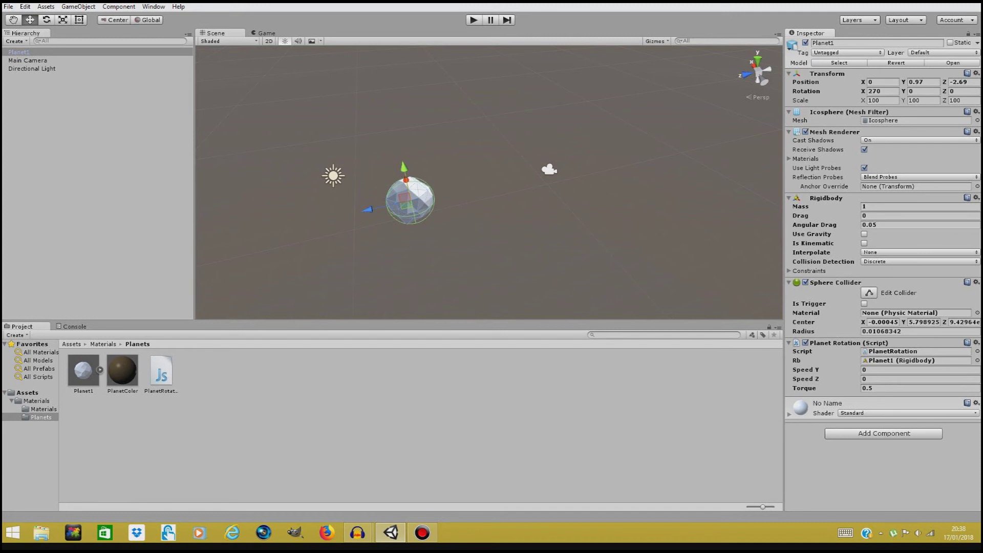
Apply the PlanetColor material to Planet1, and play the scene with Speed Z set to 0.3.
{"action": "left_click_drag", "start_coordinate": [122, 370], "coordinate": [410, 200]}
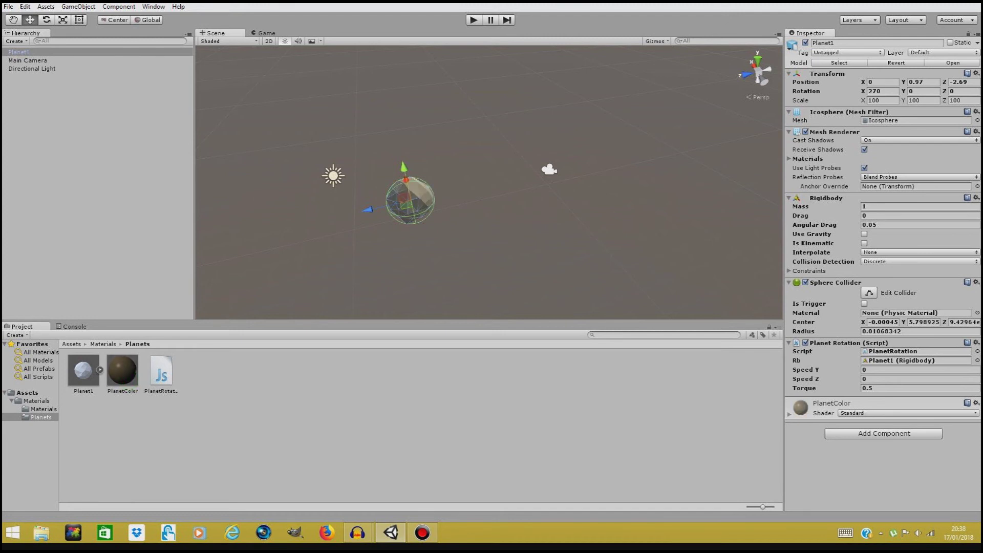
{"action": "left_click", "coordinate": [474, 19]}
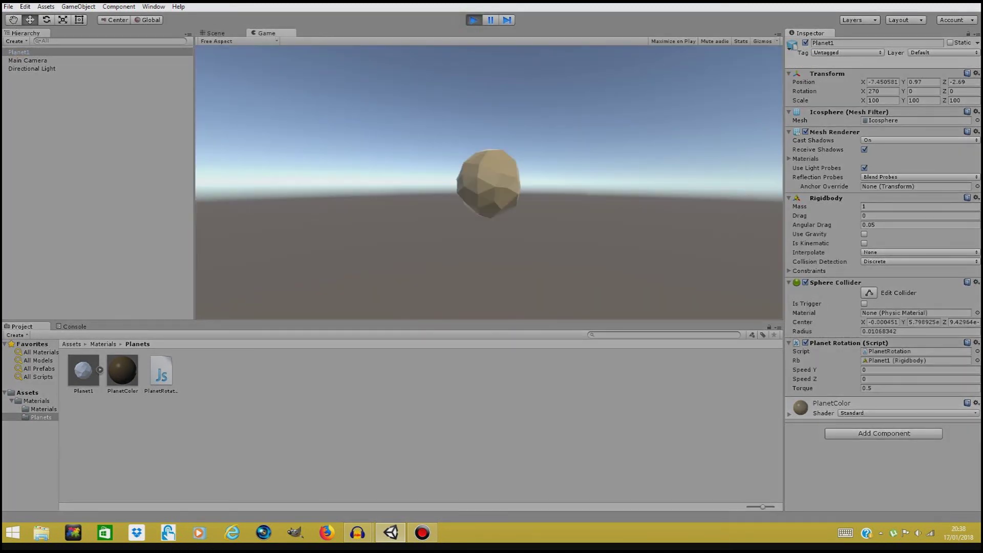
{"action": "left_click", "coordinate": [917, 379]}
{"action": "type", "text": "0.3"}
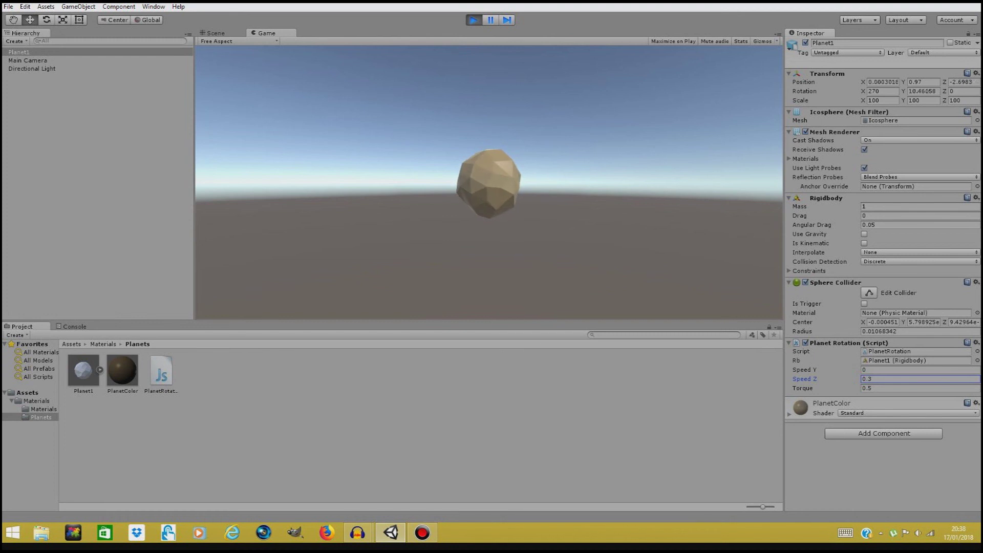